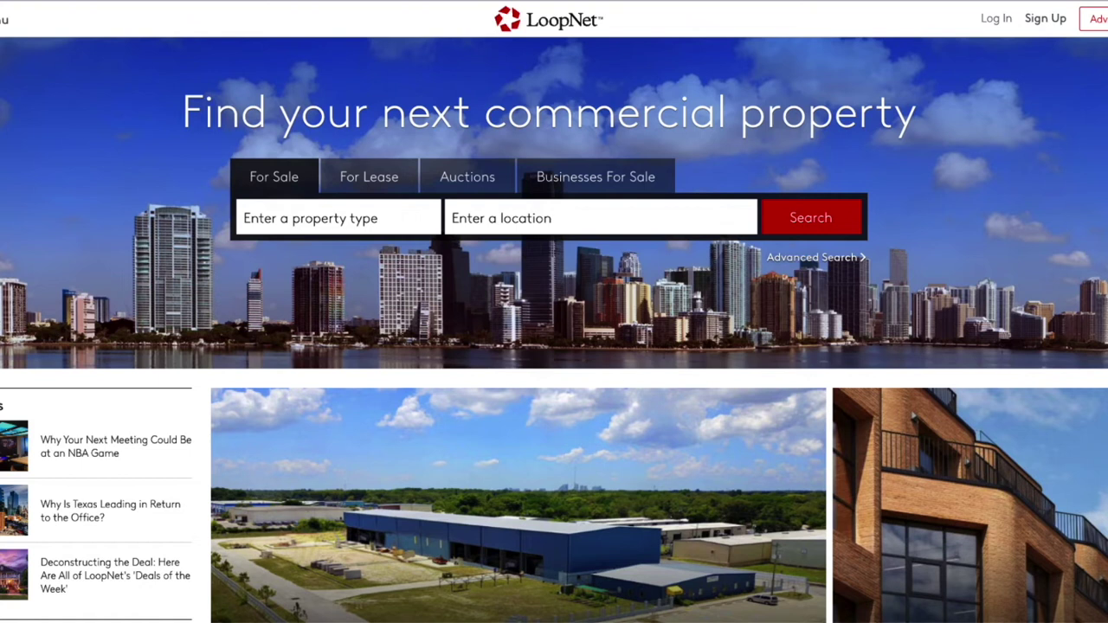
# Preview LoopNet's popular property types list, then move to the location field
pyautogui.click(309, 219)
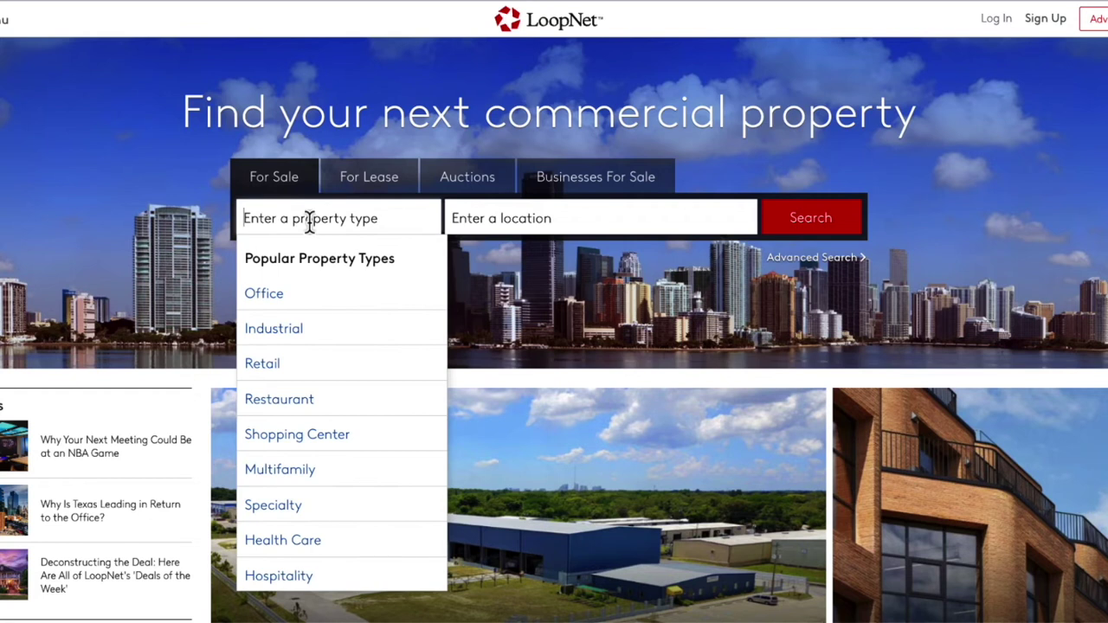
pyautogui.click(581, 218)
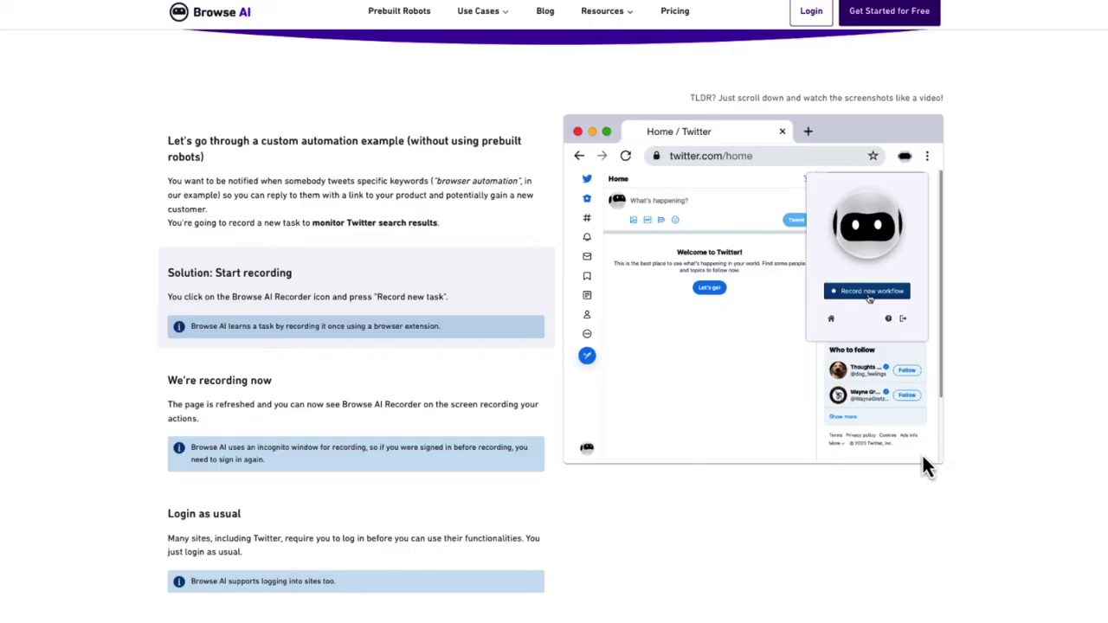
# Scroll down through Browse AI's custom automation walkthrough page
pyautogui.scroll(-3, 922, 458)
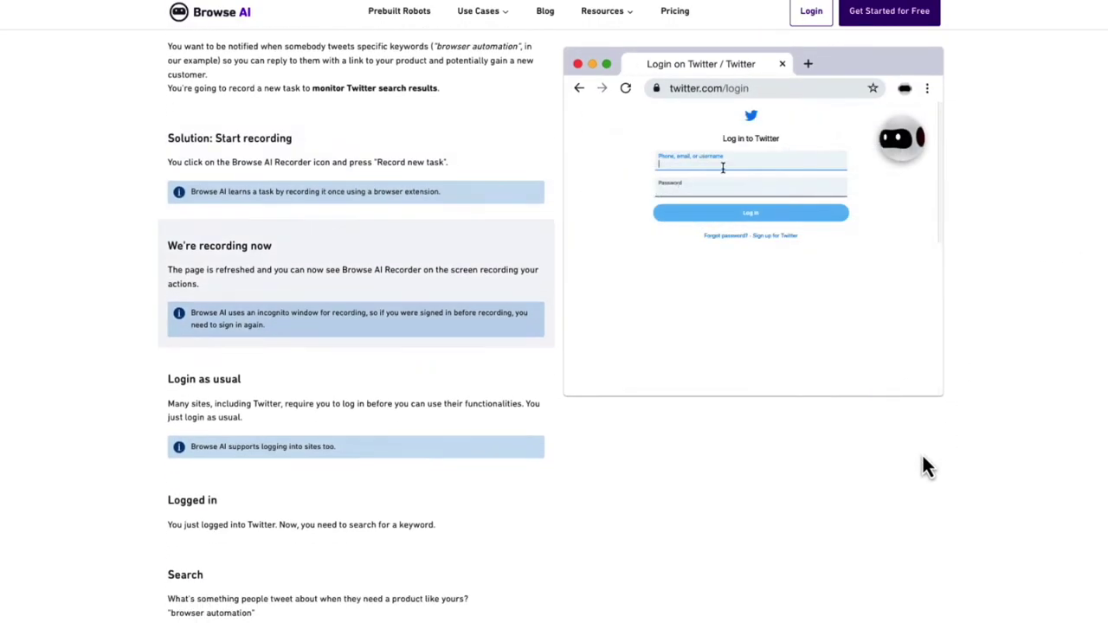
pyautogui.scroll(-7, 922, 467)
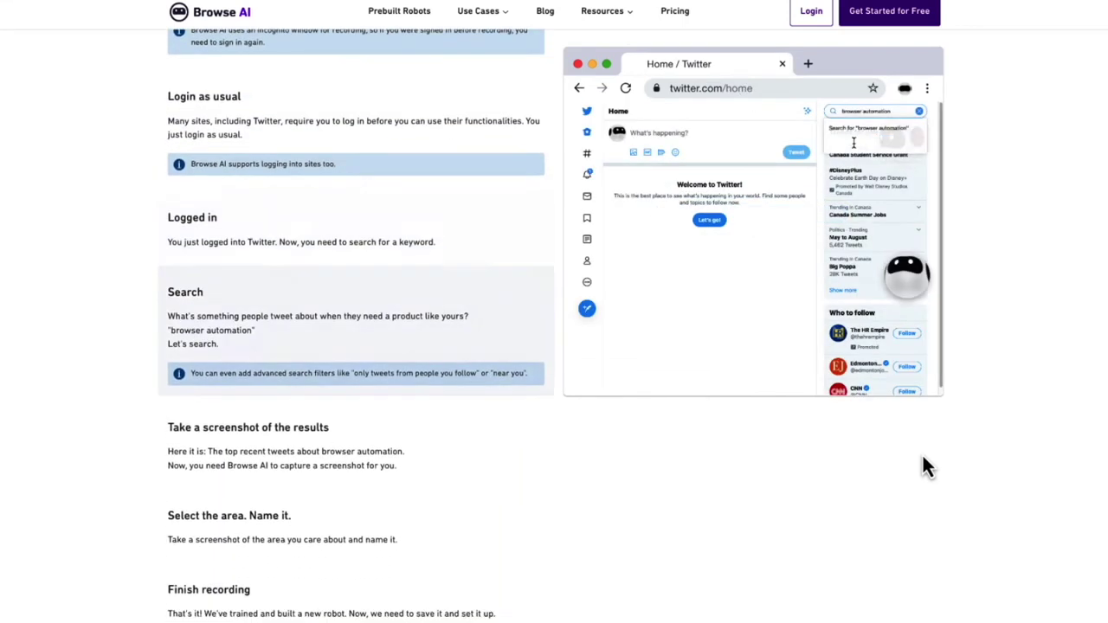
pyautogui.scroll(-4, 923, 459)
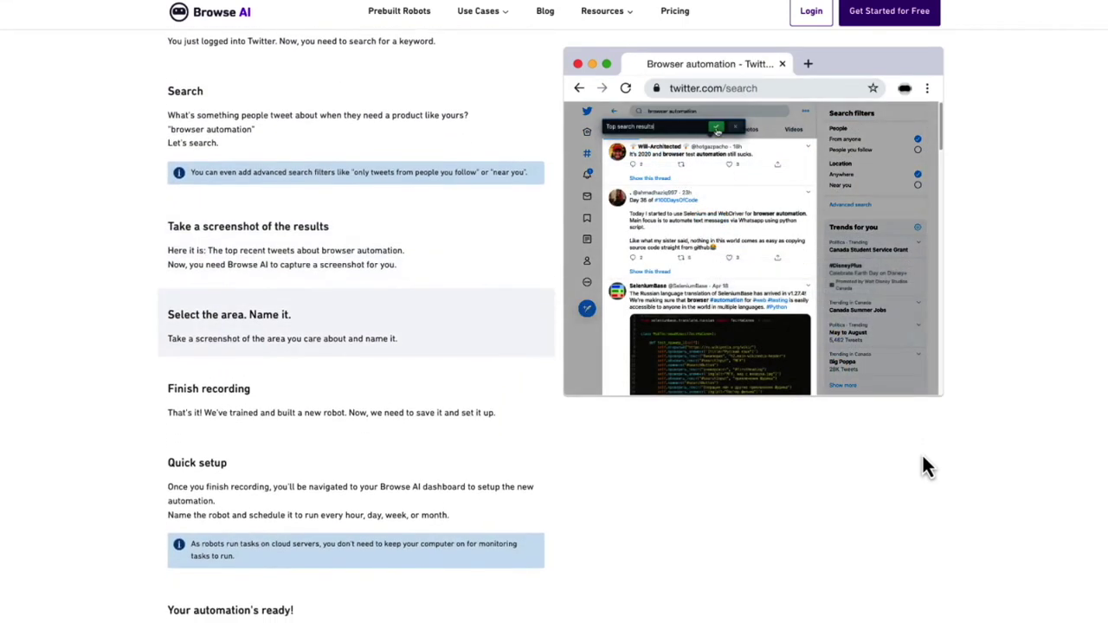
pyautogui.scroll(-4, 922, 467)
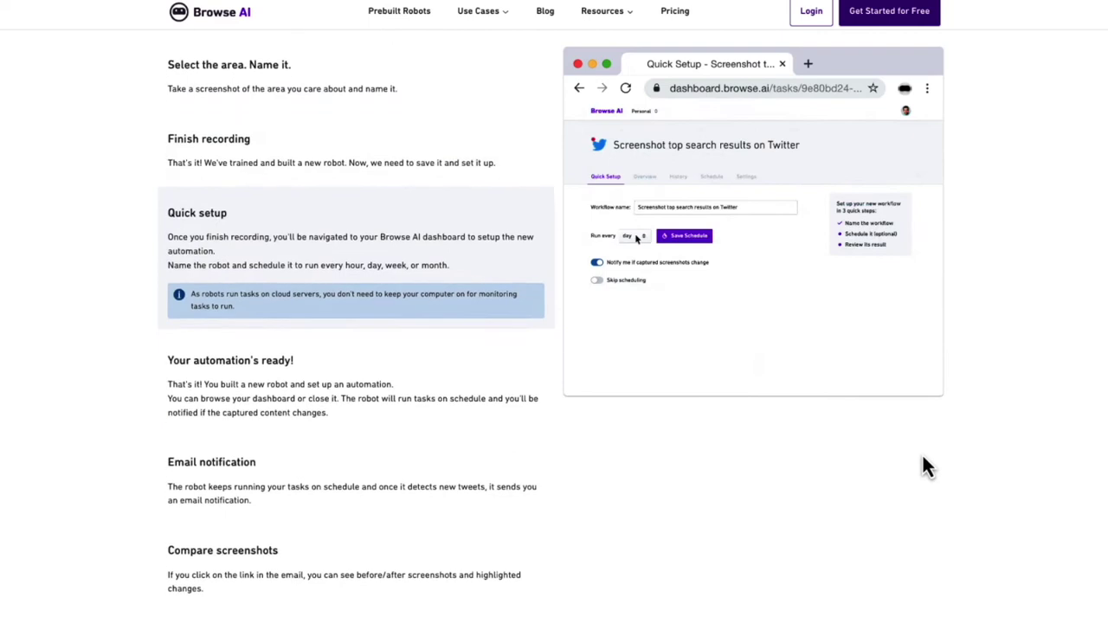
pyautogui.scroll(-2, 923, 465)
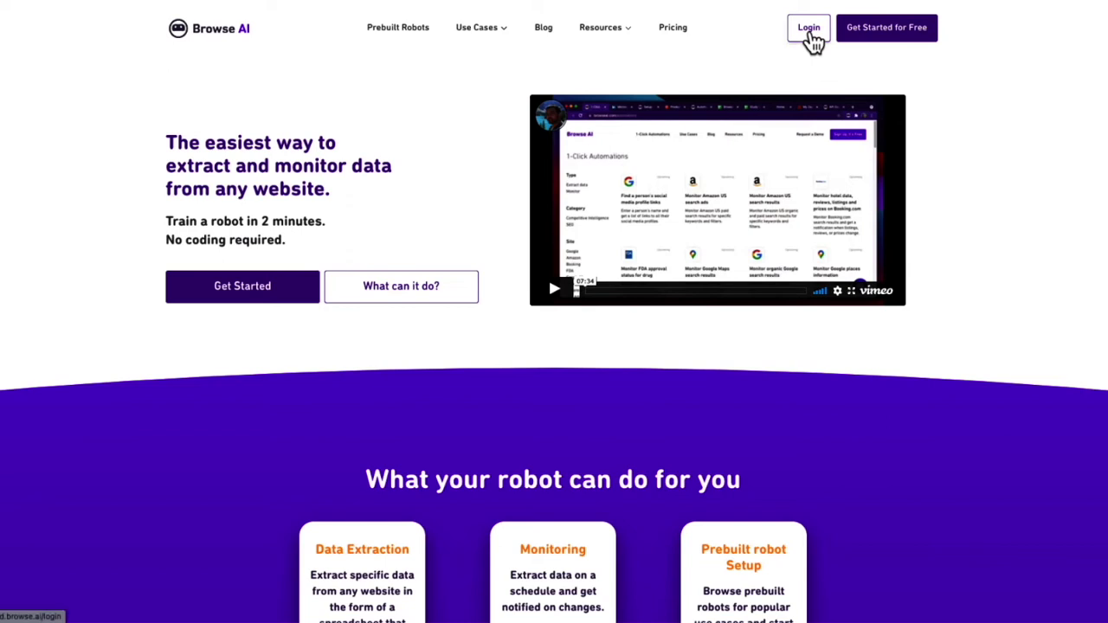
# Log in to Browse AI and start building a new robot from My Robots
pyautogui.click(810, 35)
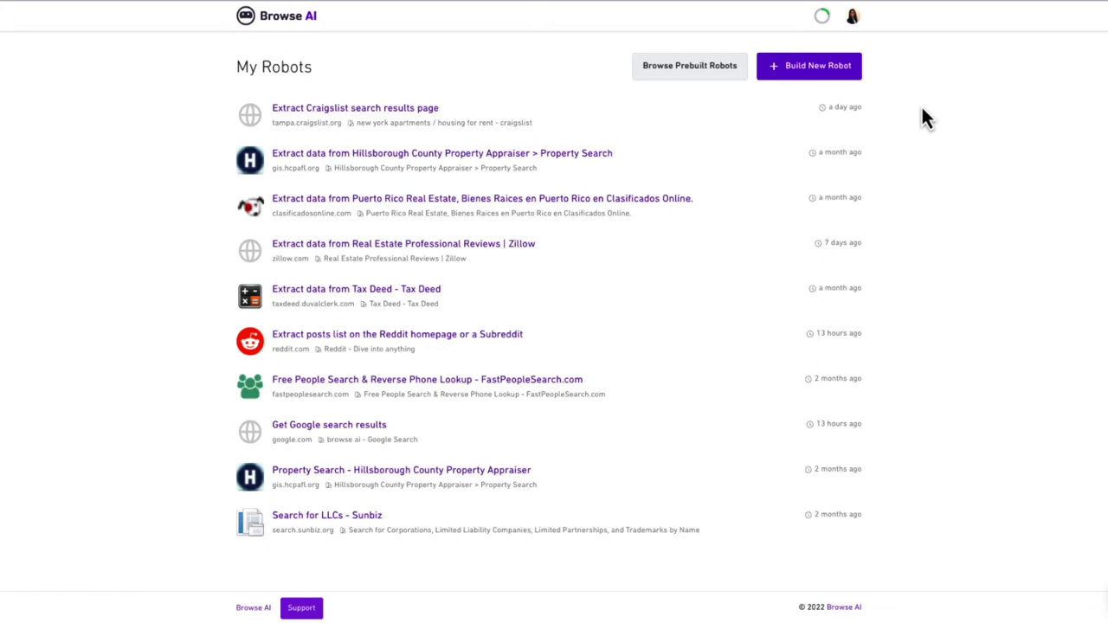
pyautogui.click(818, 69)
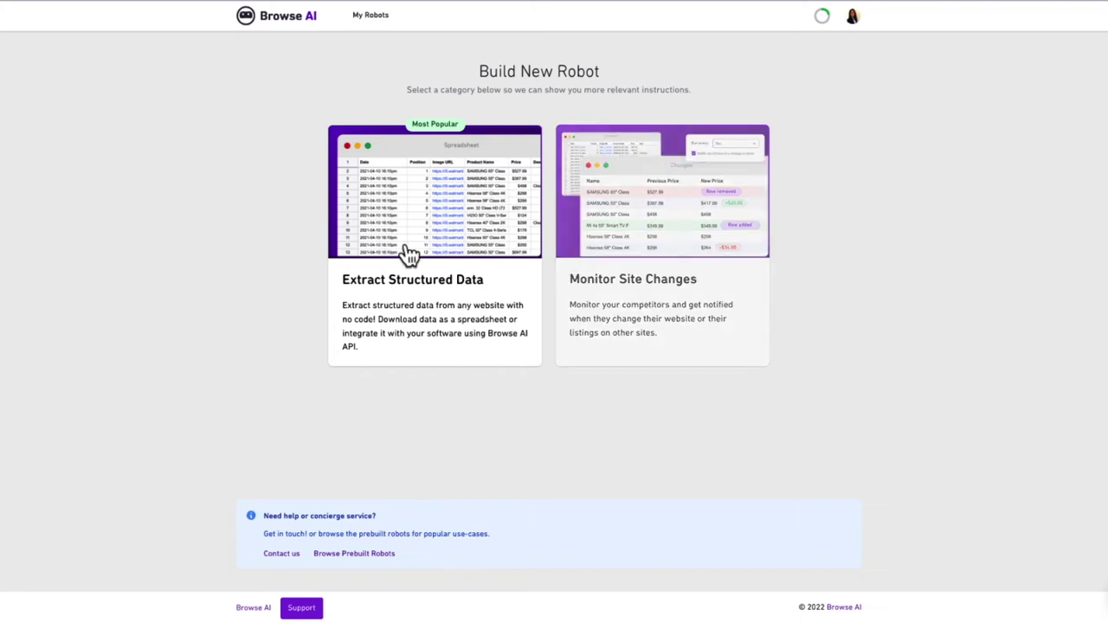
pyautogui.click(416, 277)
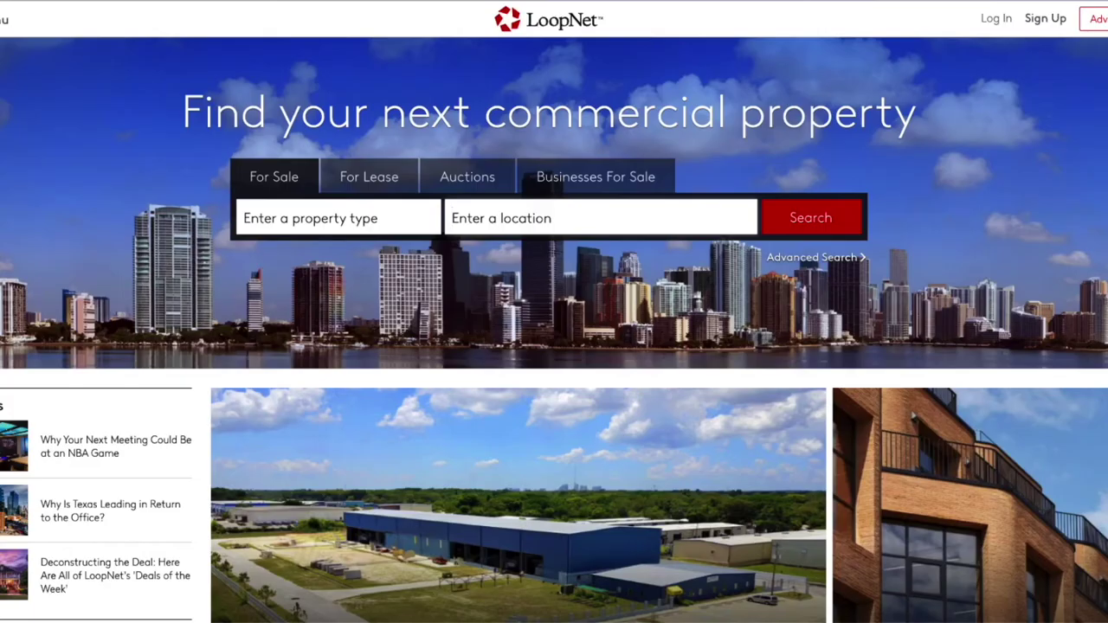
pyautogui.rightClick(64, 2)
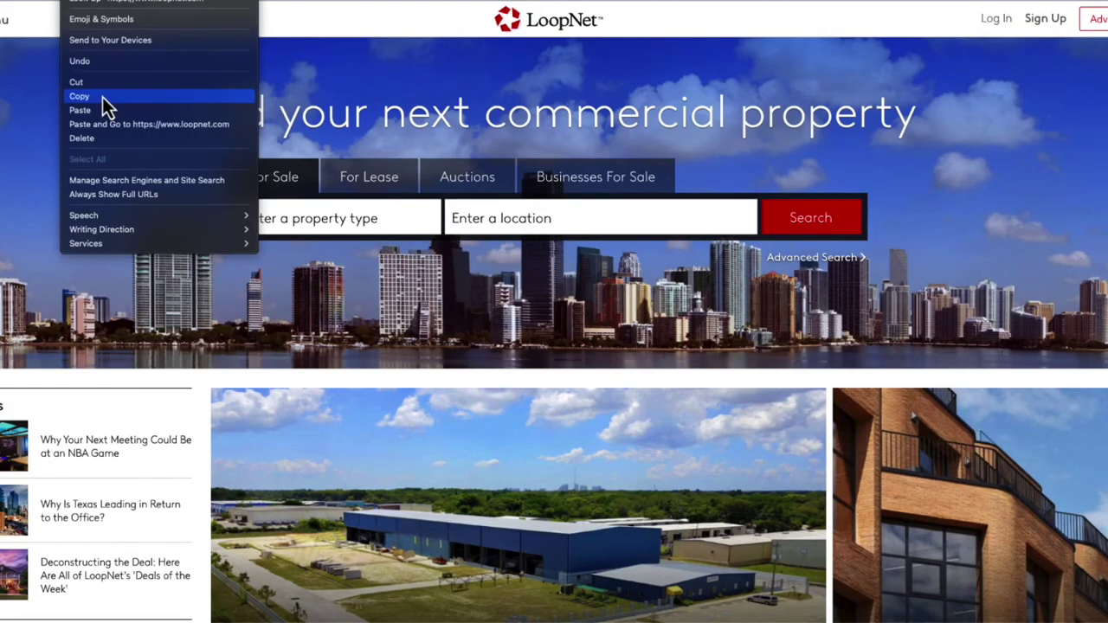
pyautogui.click(102, 97)
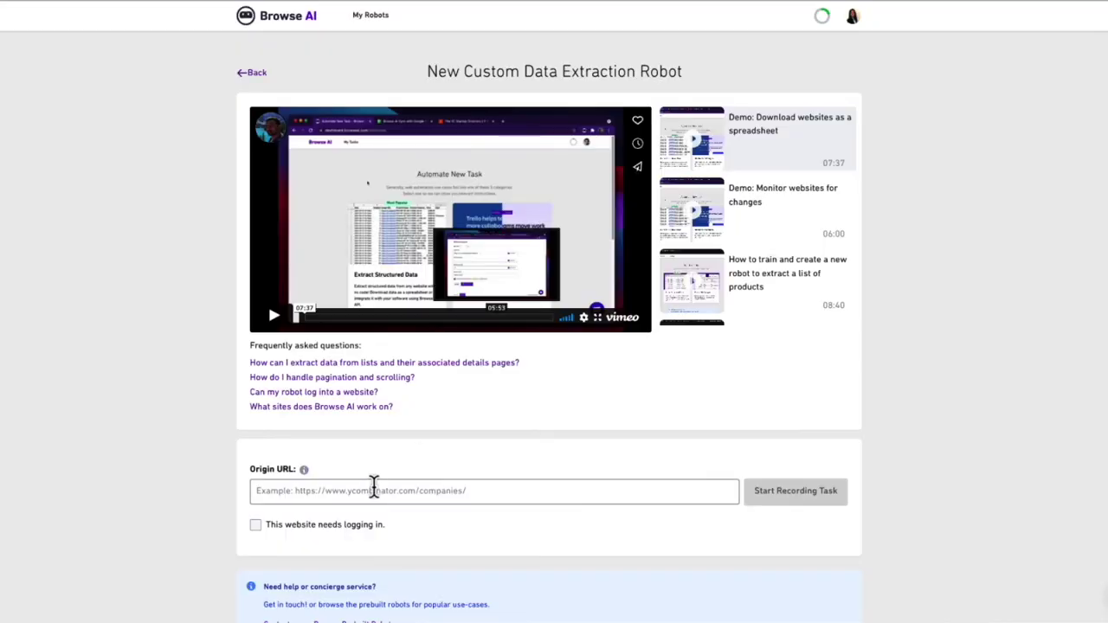
pyautogui.click(374, 490)
pyautogui.rightClick(373, 490)
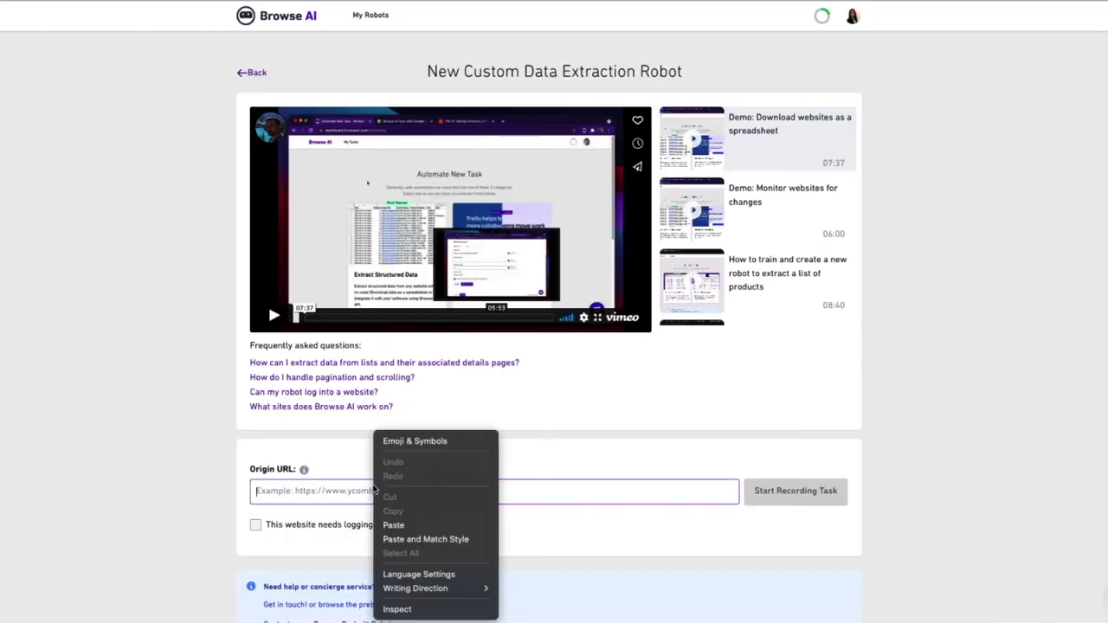
pyautogui.click(420, 525)
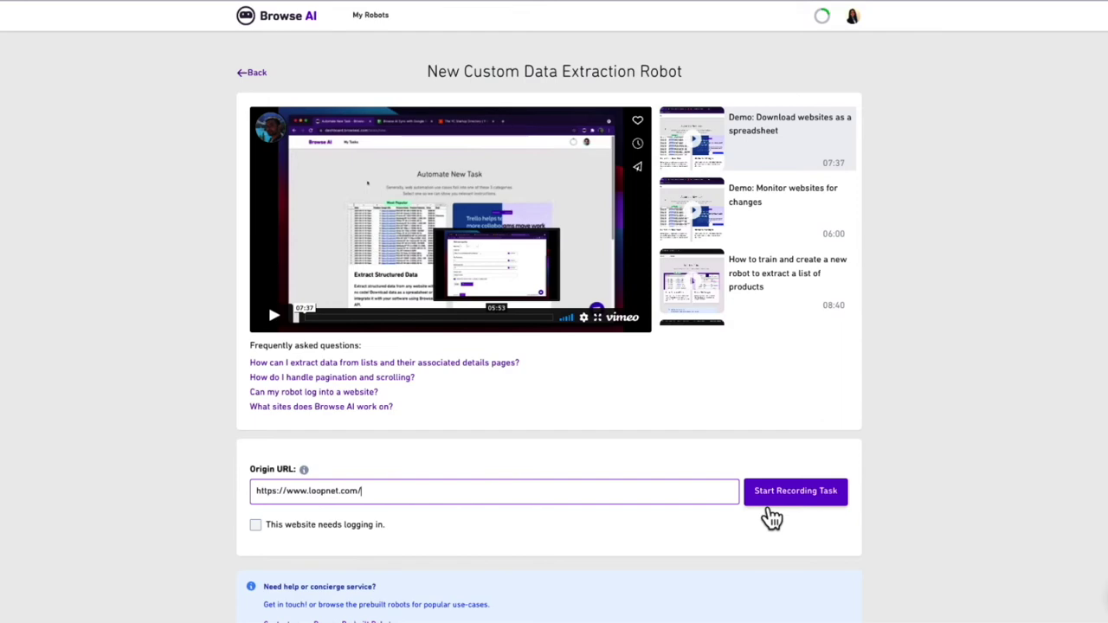
pyautogui.click(772, 518)
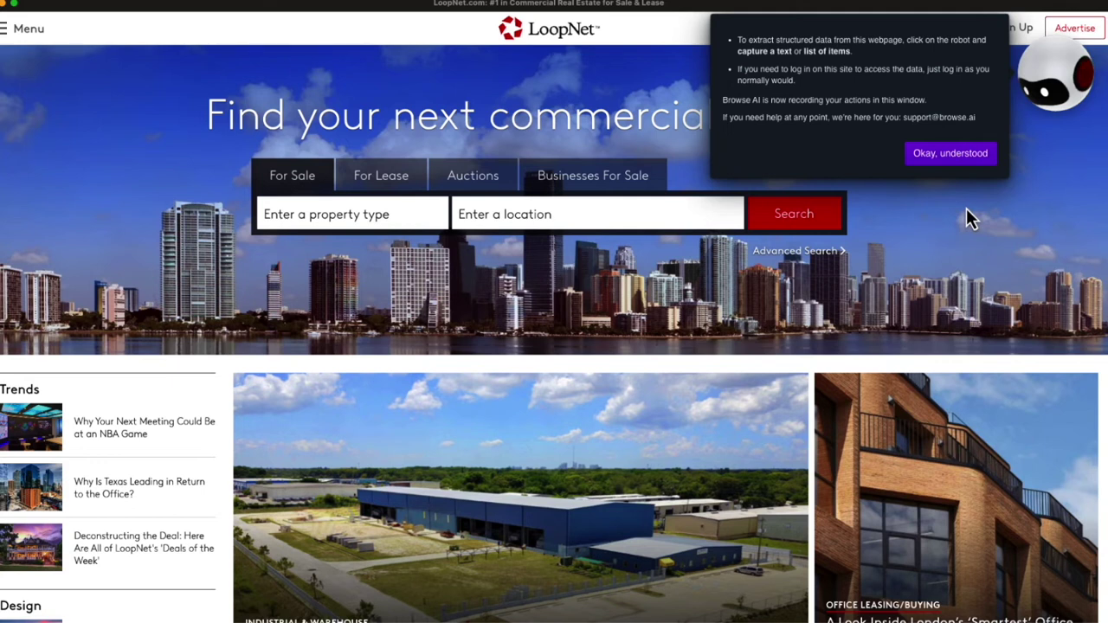
# Search LoopNet for Multifamily properties in 'phoenix, az'
pyautogui.click(947, 159)
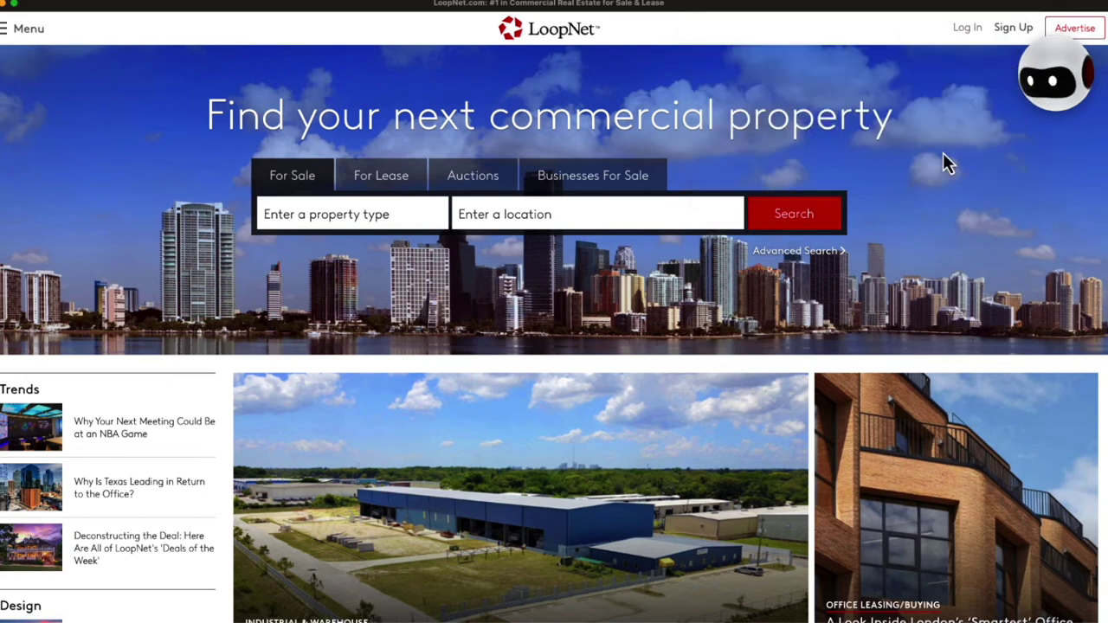
pyautogui.click(339, 217)
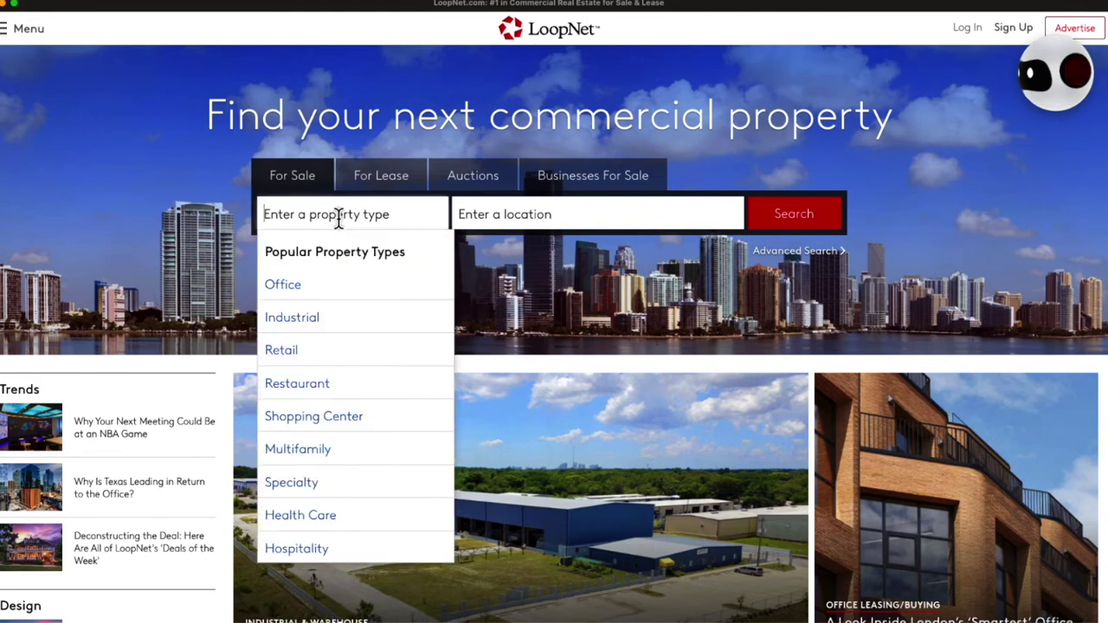
pyautogui.click(300, 459)
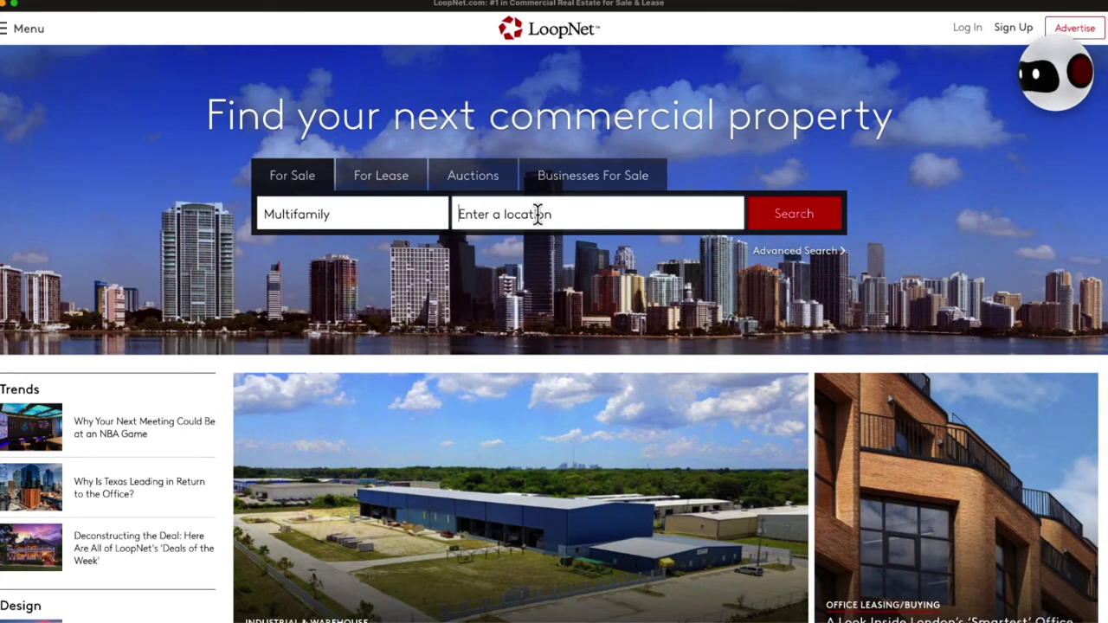
pyautogui.write('phoe')
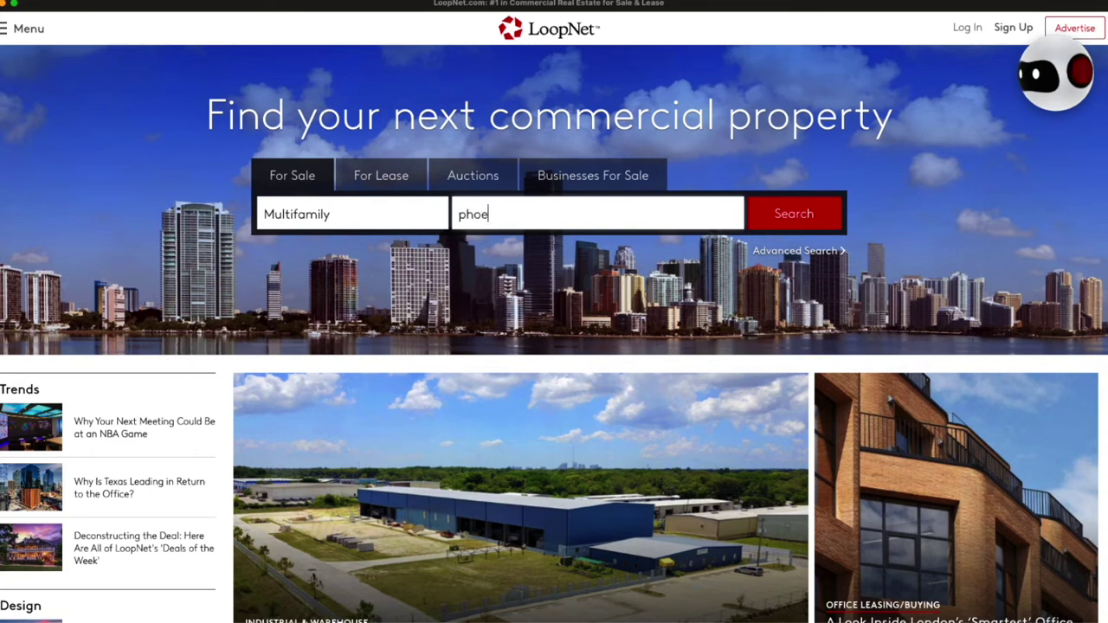
pyautogui.write('nix, az')
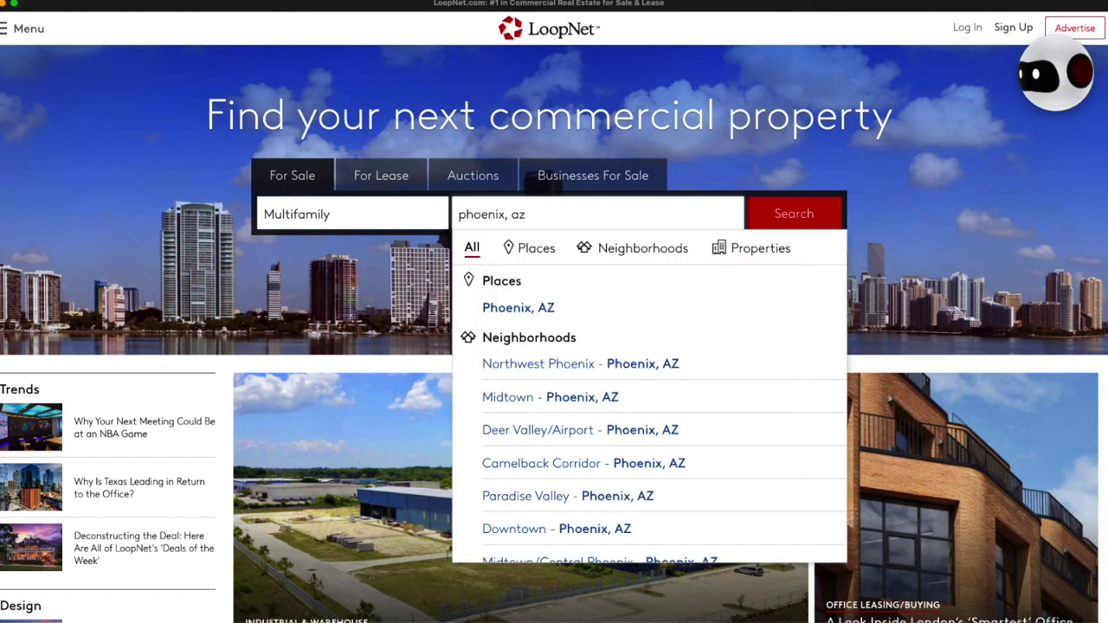
pyautogui.click(810, 216)
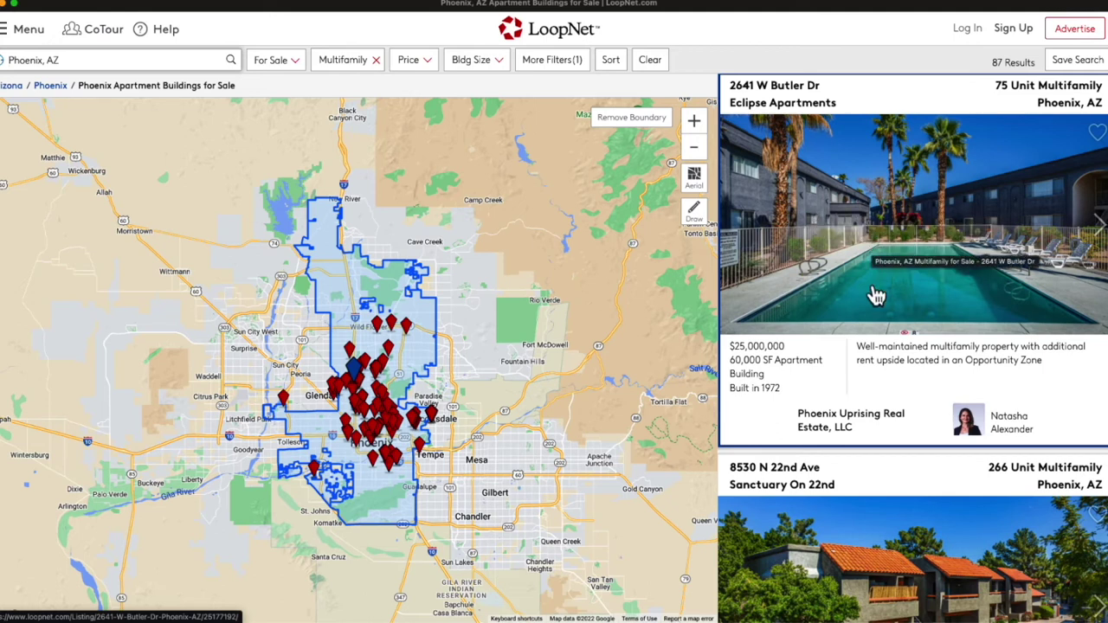
# Look over the 87 Phoenix multifamily results and open the Browse AI recorder menu
pyautogui.scroll(-6, 876, 296)
pyautogui.scroll(-15, 876, 296)
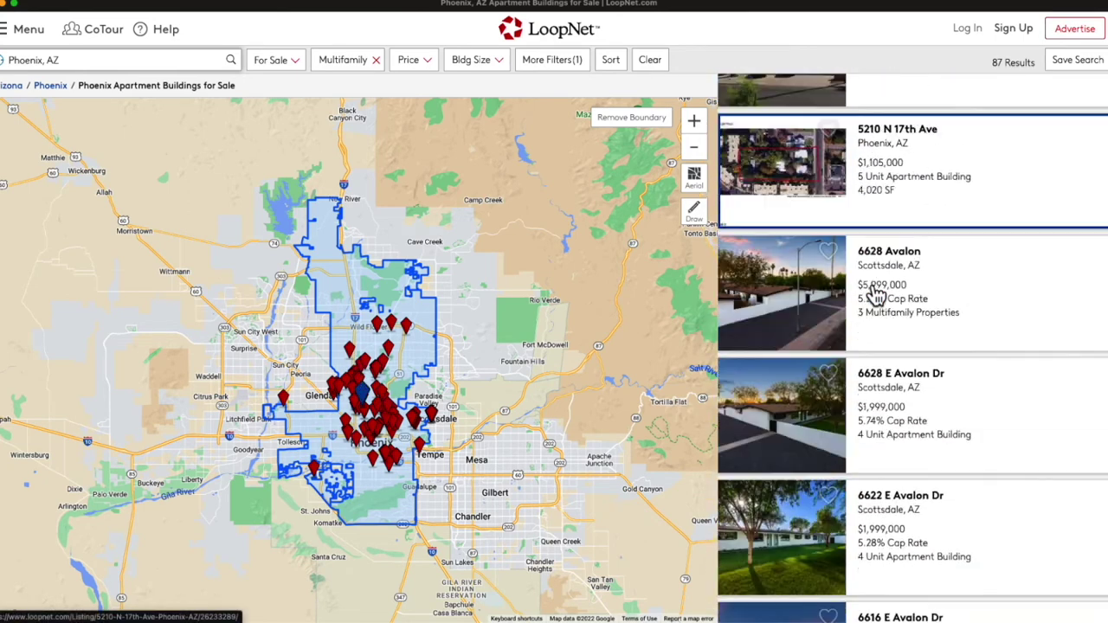
pyautogui.scroll(-6, 876, 296)
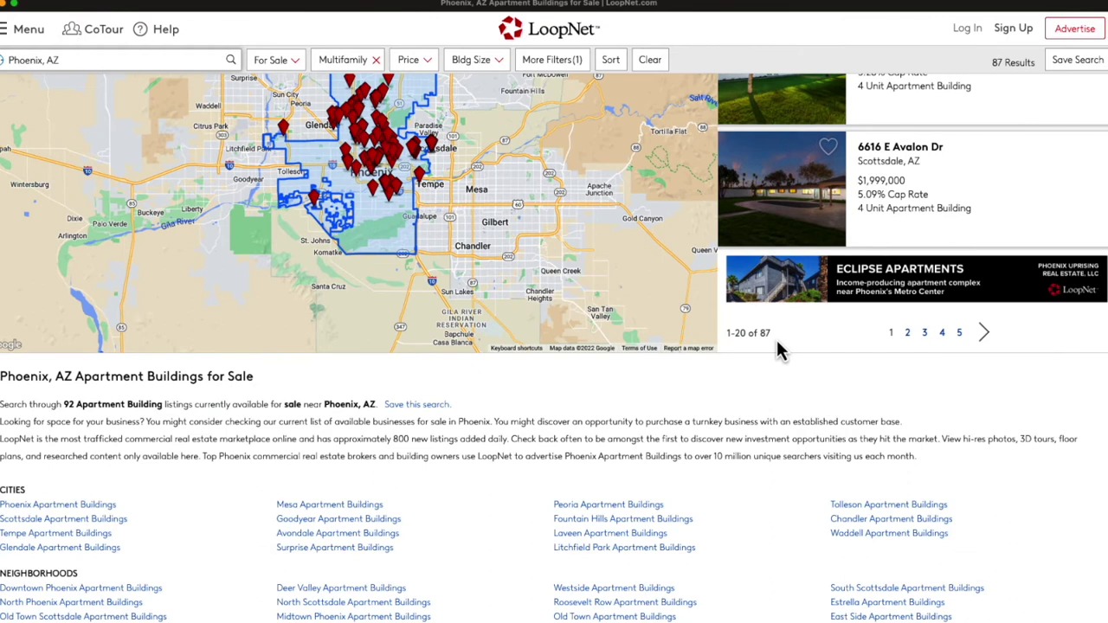
pyautogui.scroll(3, 776, 346)
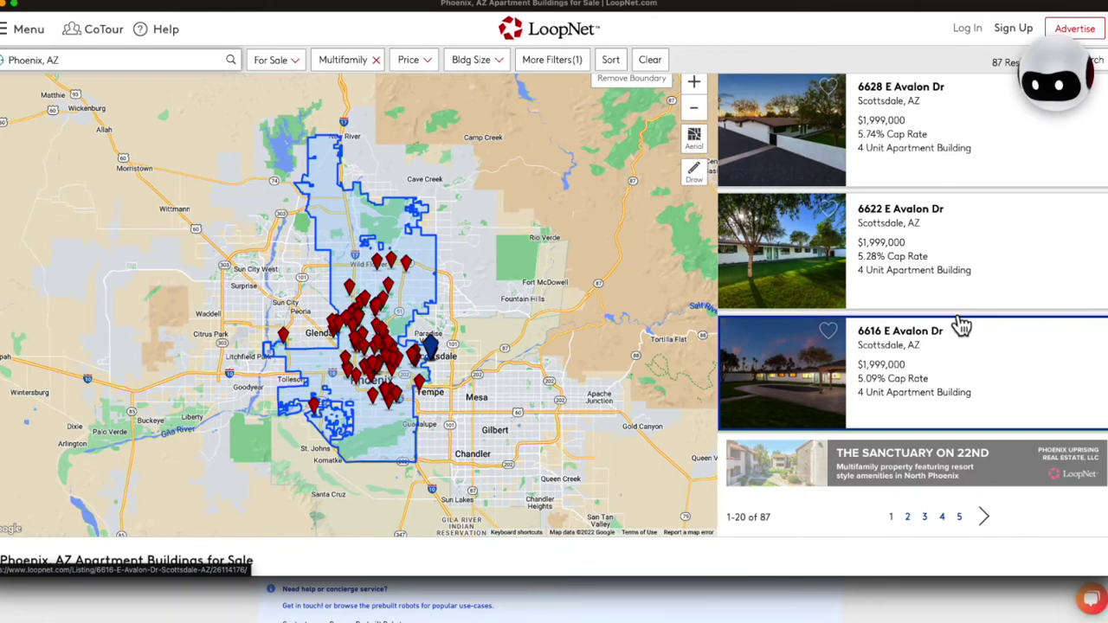
pyautogui.click(1063, 99)
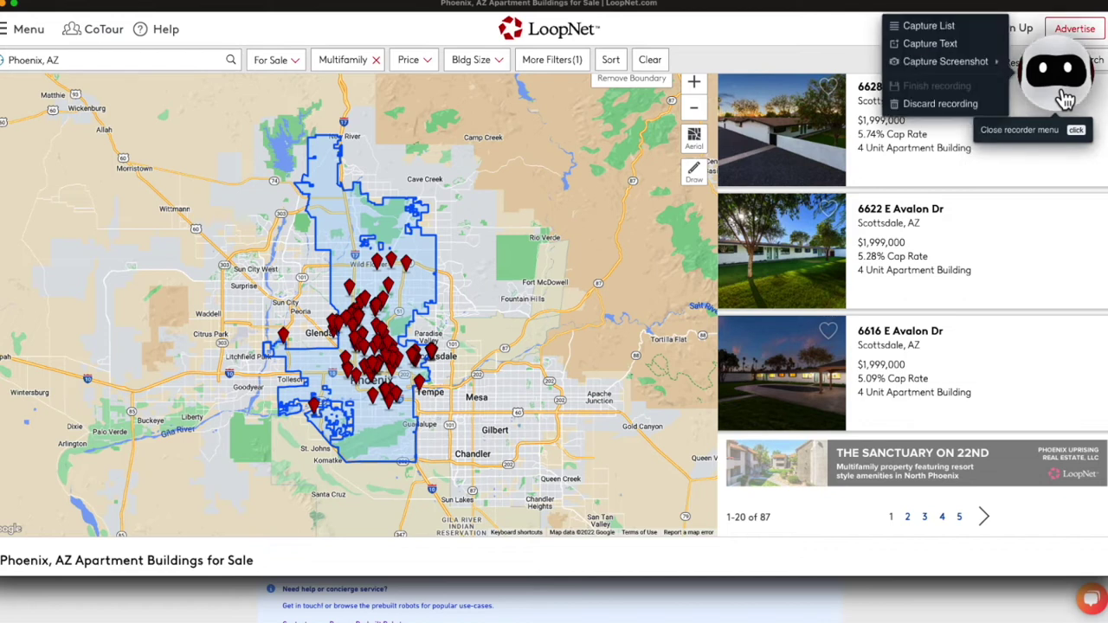
# Start a list capture with the LoopNet property listings column as the list
pyautogui.click(970, 32)
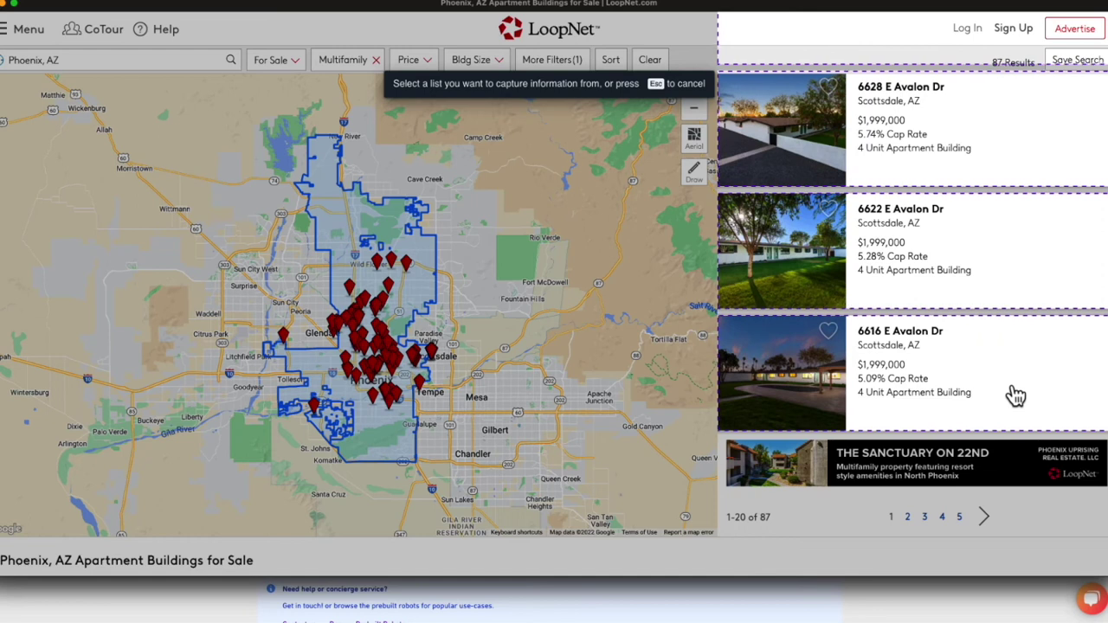
pyautogui.click(1014, 394)
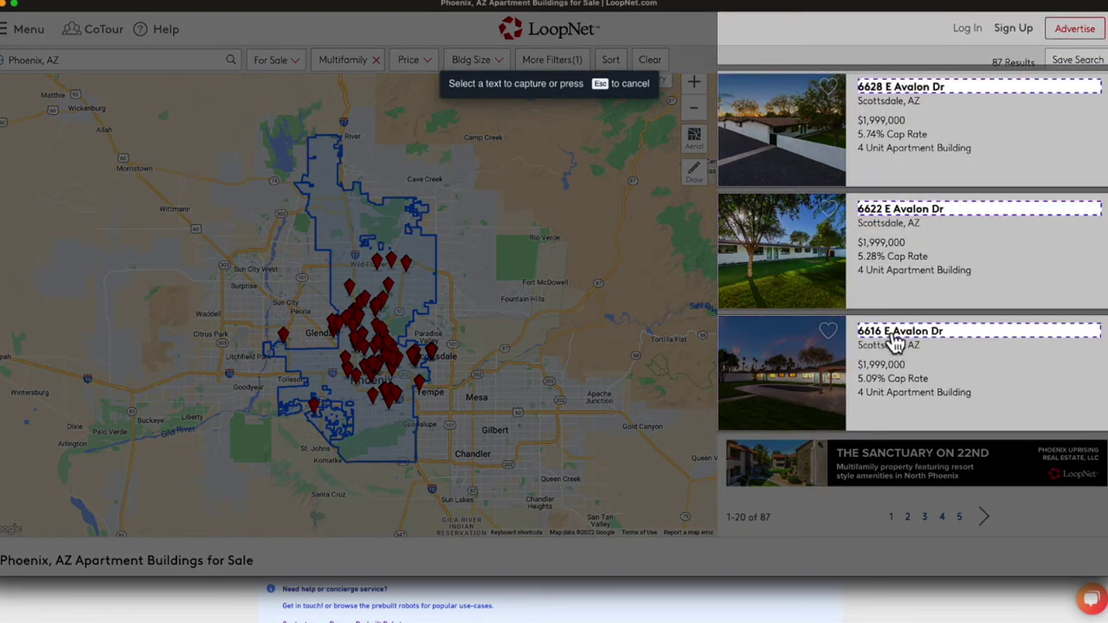
# Select a listing's address (text, link, title), city, price, cap rate and apartment size
pyautogui.click(952, 341)
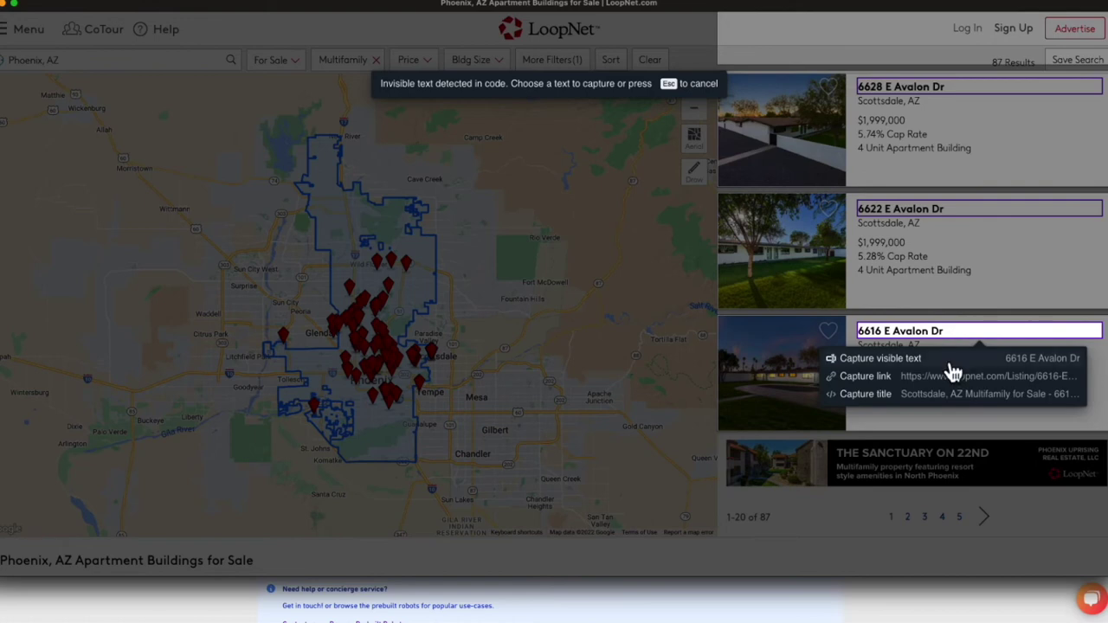
pyautogui.click(951, 364)
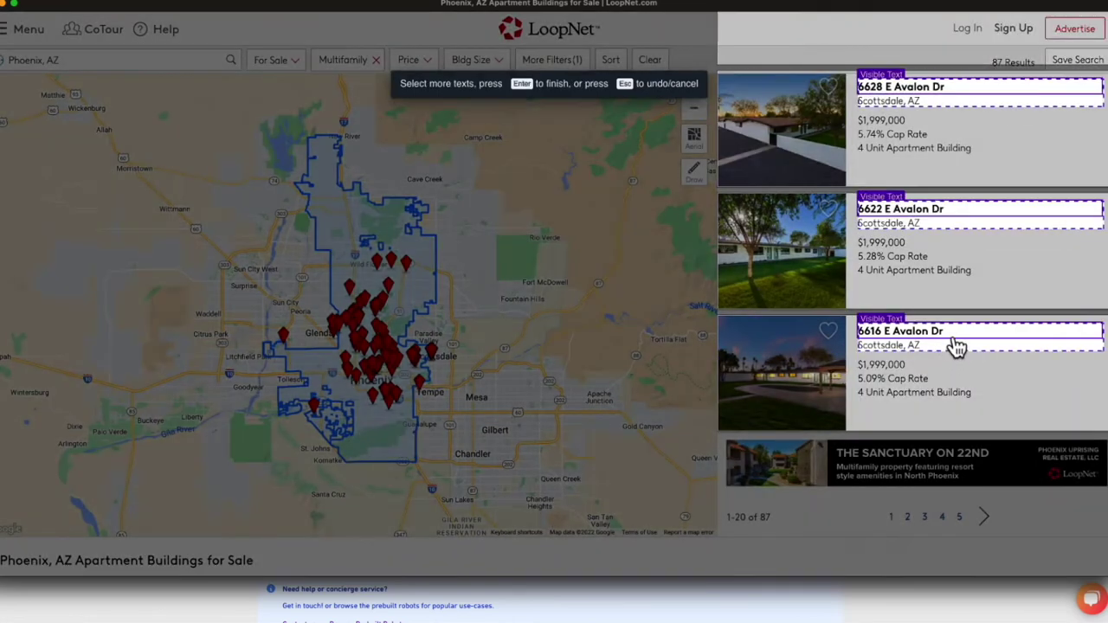
pyautogui.click(953, 333)
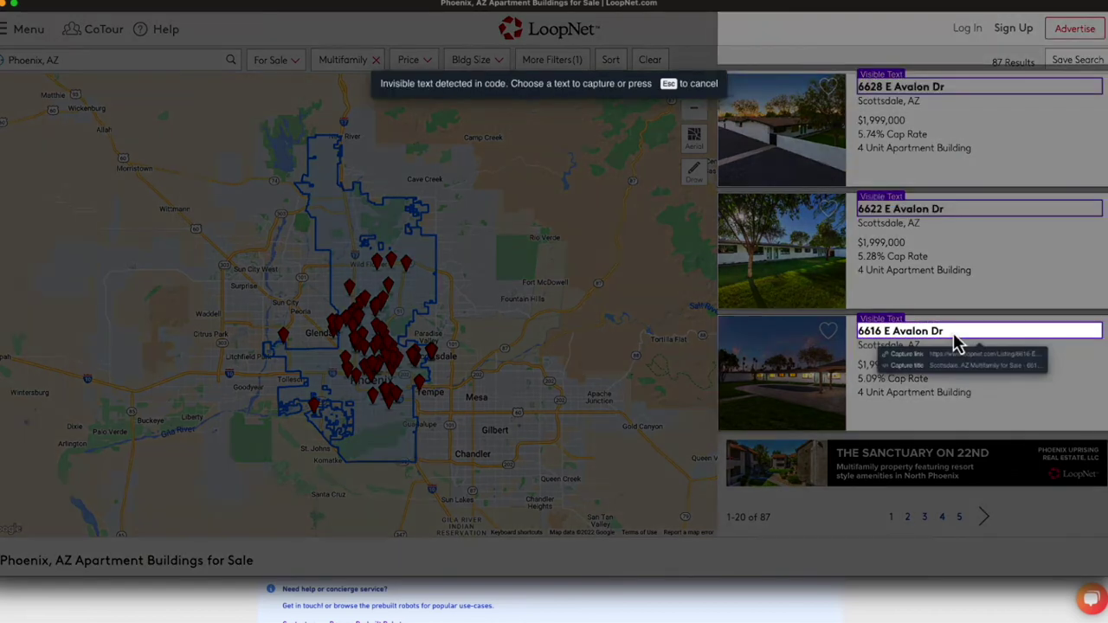
pyautogui.click(966, 356)
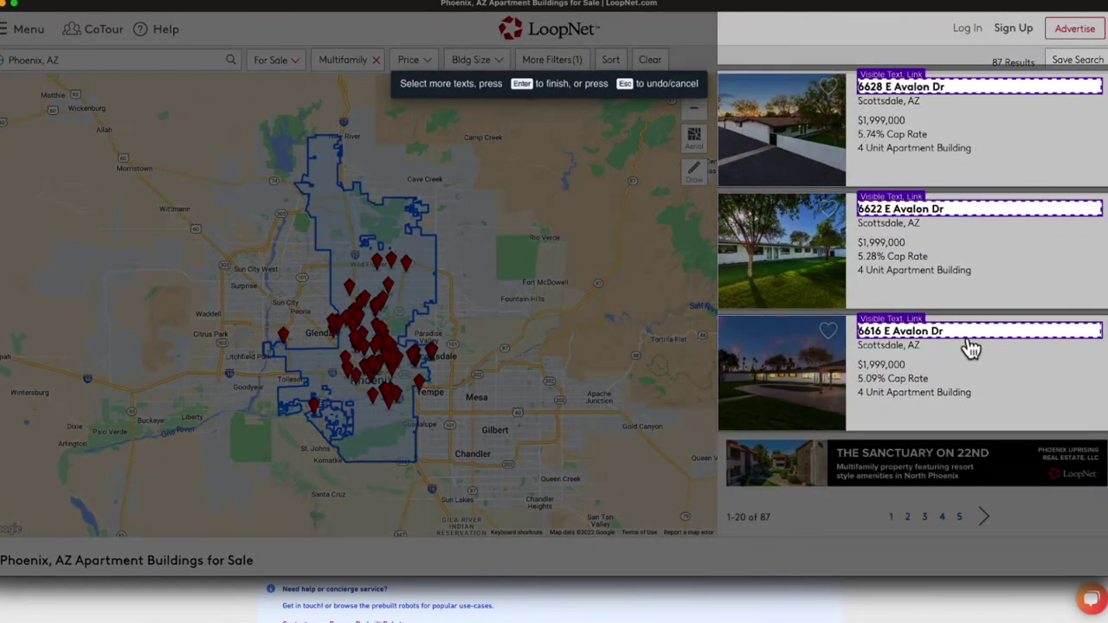
pyautogui.click(968, 334)
pyautogui.click(954, 367)
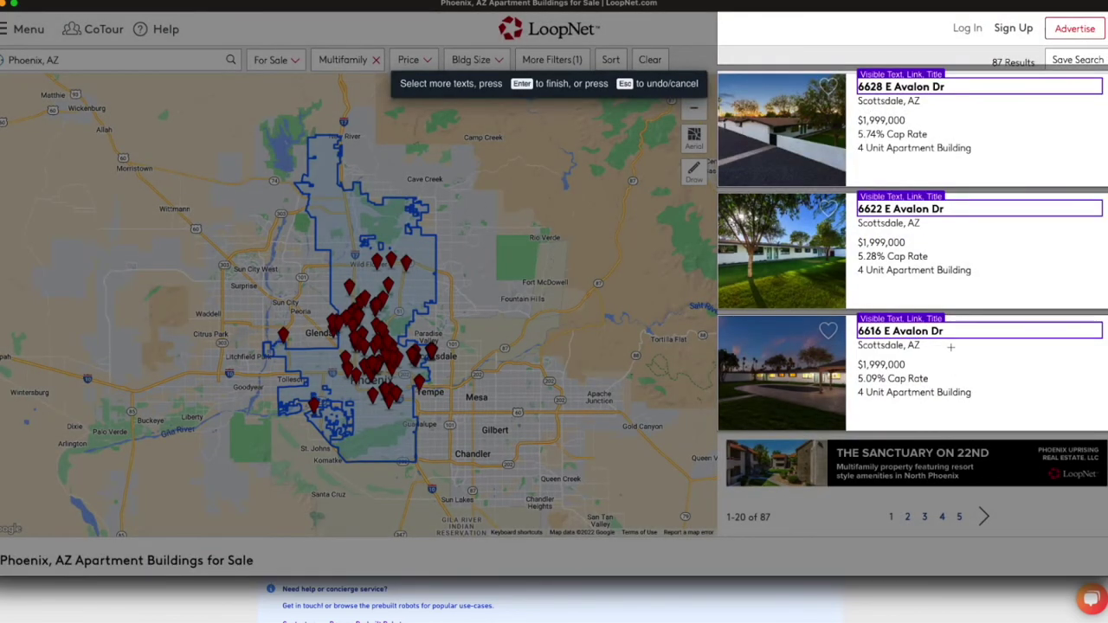
pyautogui.click(950, 346)
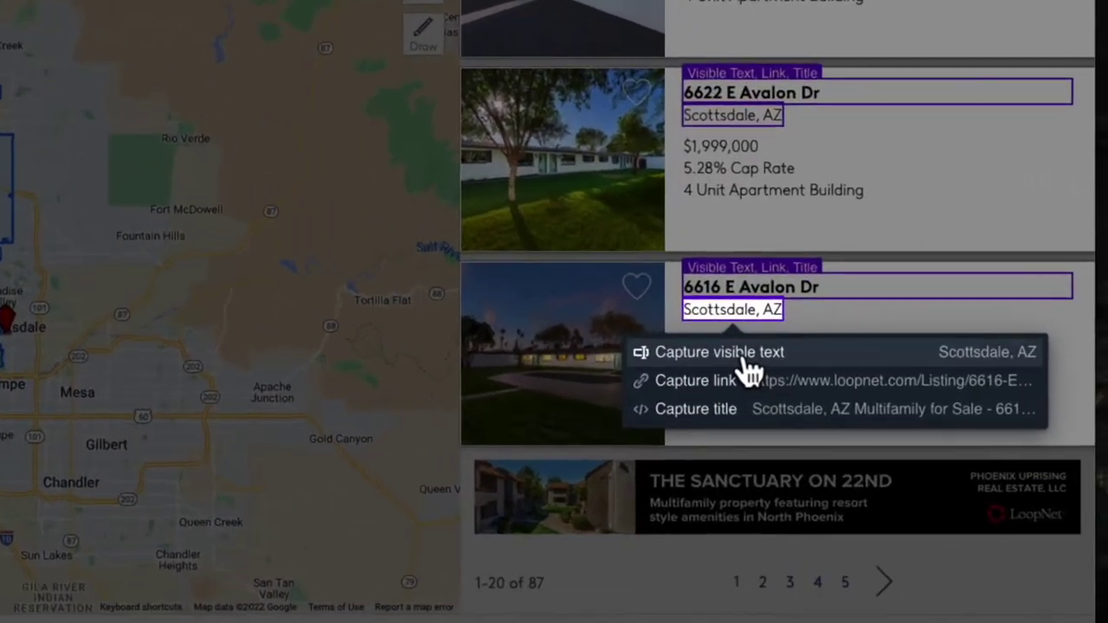
pyautogui.click(892, 372)
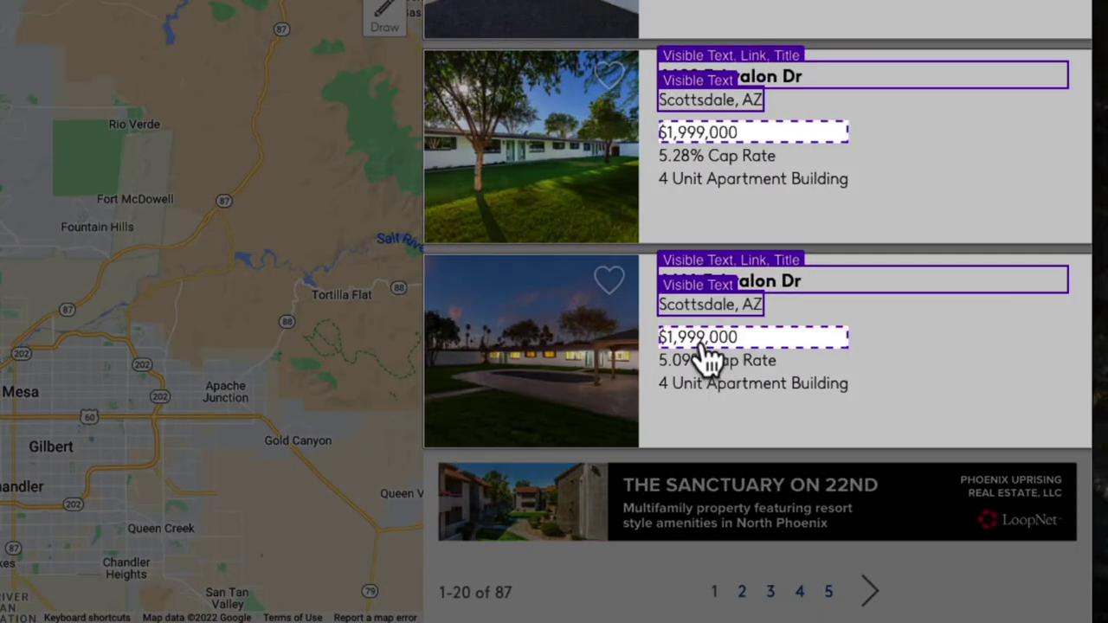
pyautogui.click(706, 345)
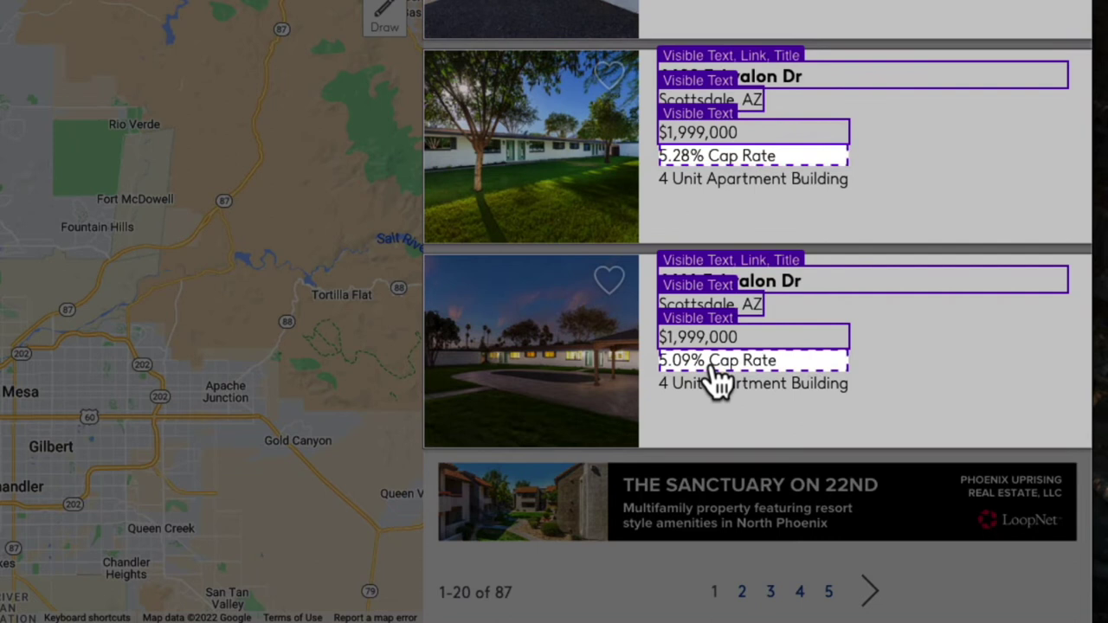
pyautogui.click(717, 372)
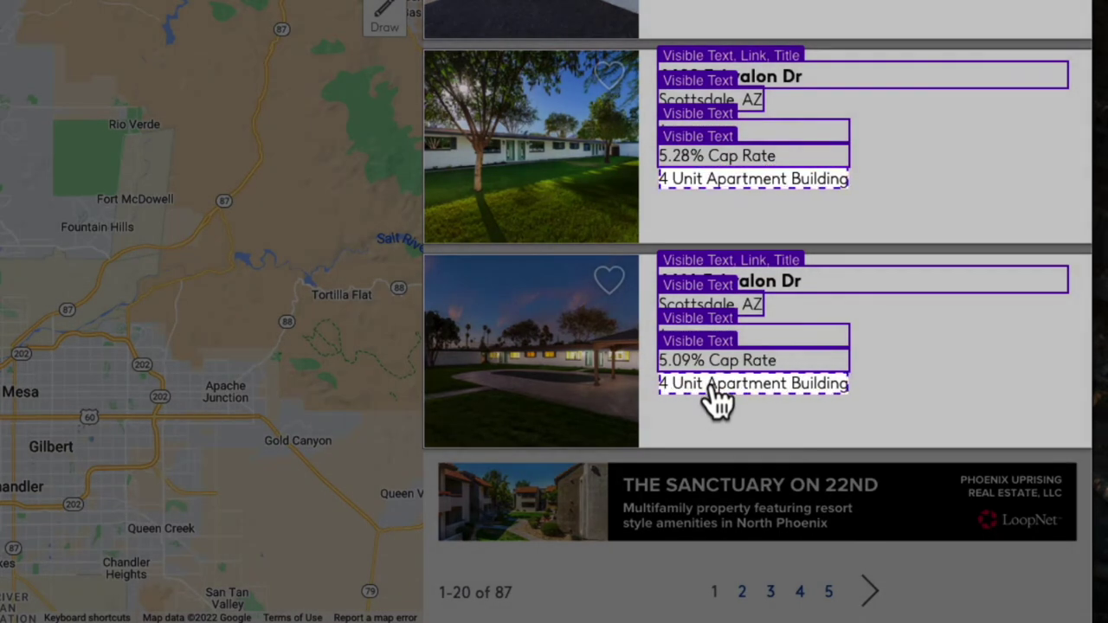
pyautogui.click(717, 390)
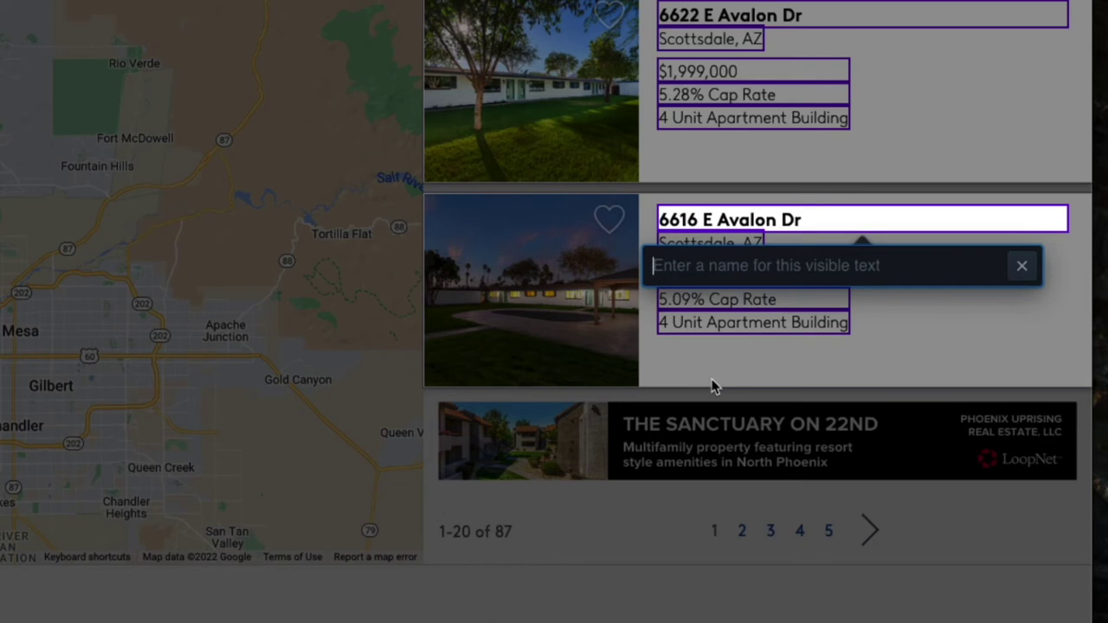
# Name the fields street, link, title, city, price, capRate and apartmentSize
pyautogui.write('street')
pyautogui.press('Return')
pyautogui.write('link')
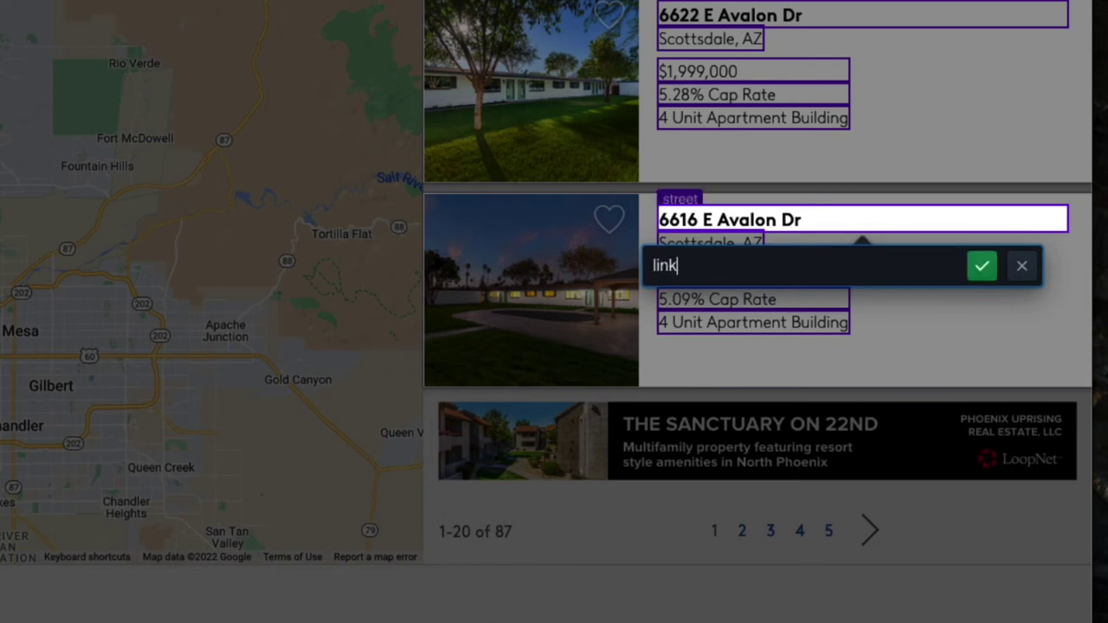
pyautogui.press('Return')
pyautogui.write('title')
pyautogui.press('Return')
pyautogui.write('city')
pyautogui.press('Return')
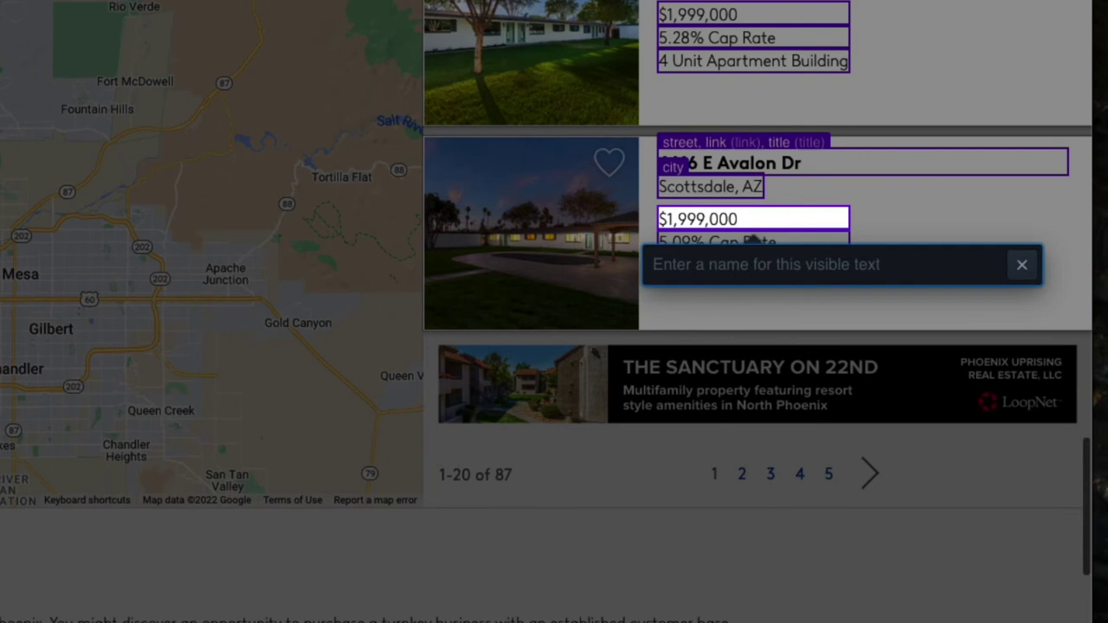
pyautogui.write('price')
pyautogui.press('Return')
pyautogui.write('capRate')
pyautogui.press('Return')
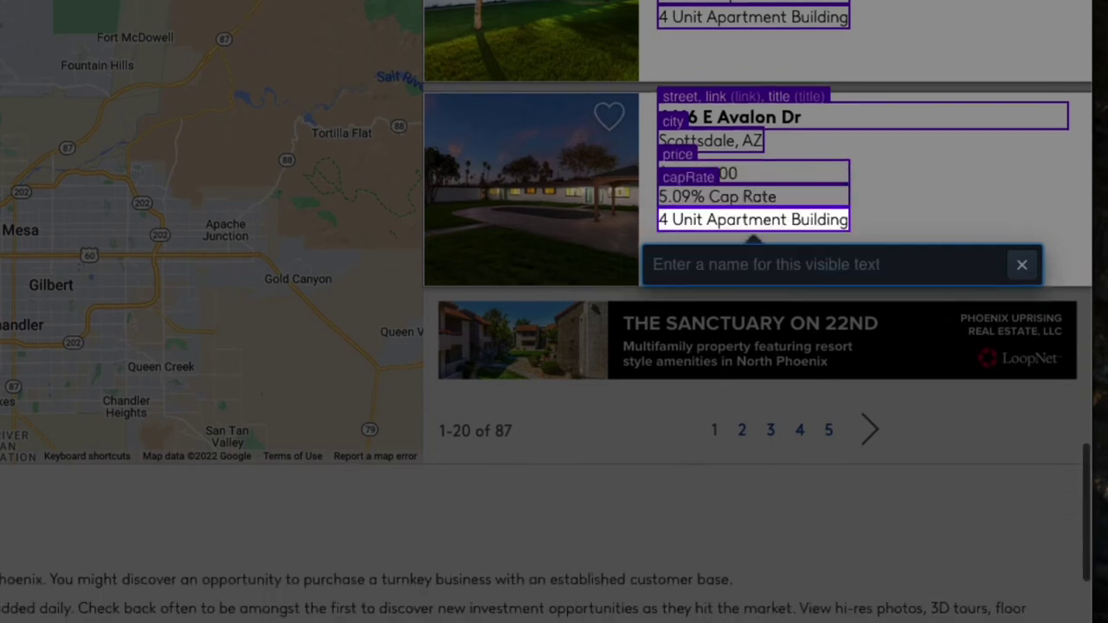
pyautogui.write('apartmentSize')
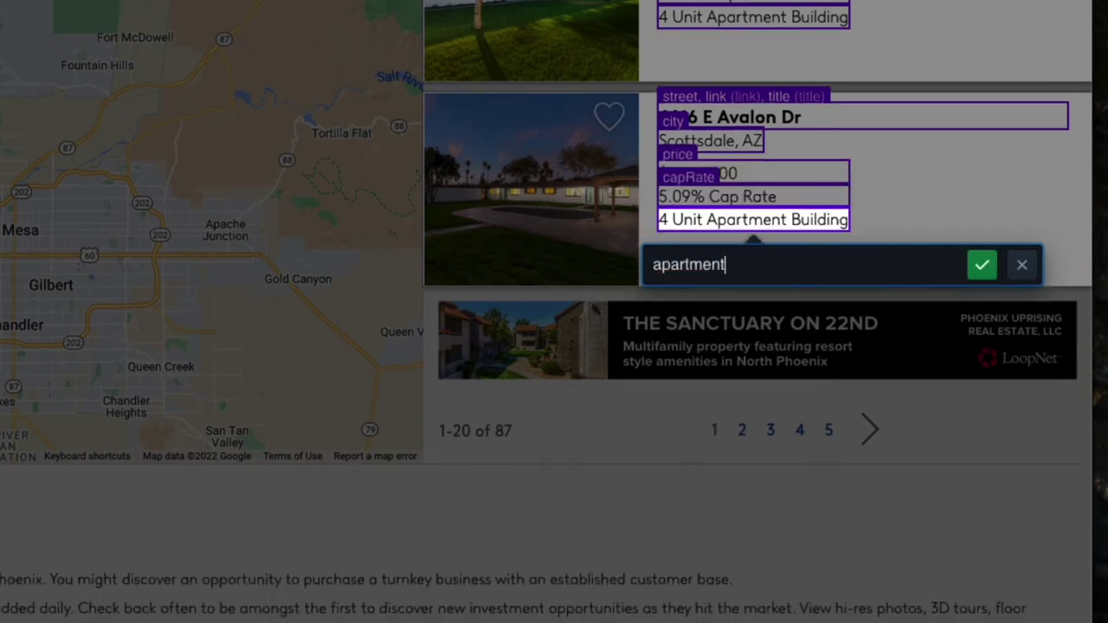
pyautogui.press('Return')
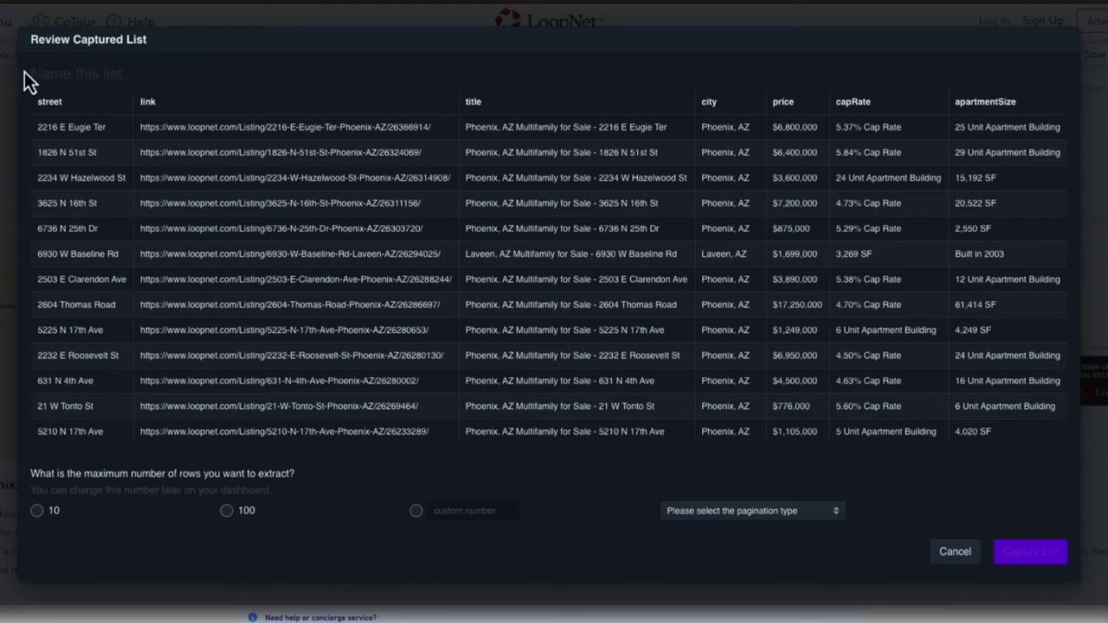
# Name the list loopnet_multifamily_list and paginate using the page 2 next-page link
pyautogui.click(49, 79)
pyautogui.write('loopnet_multifamily_list')
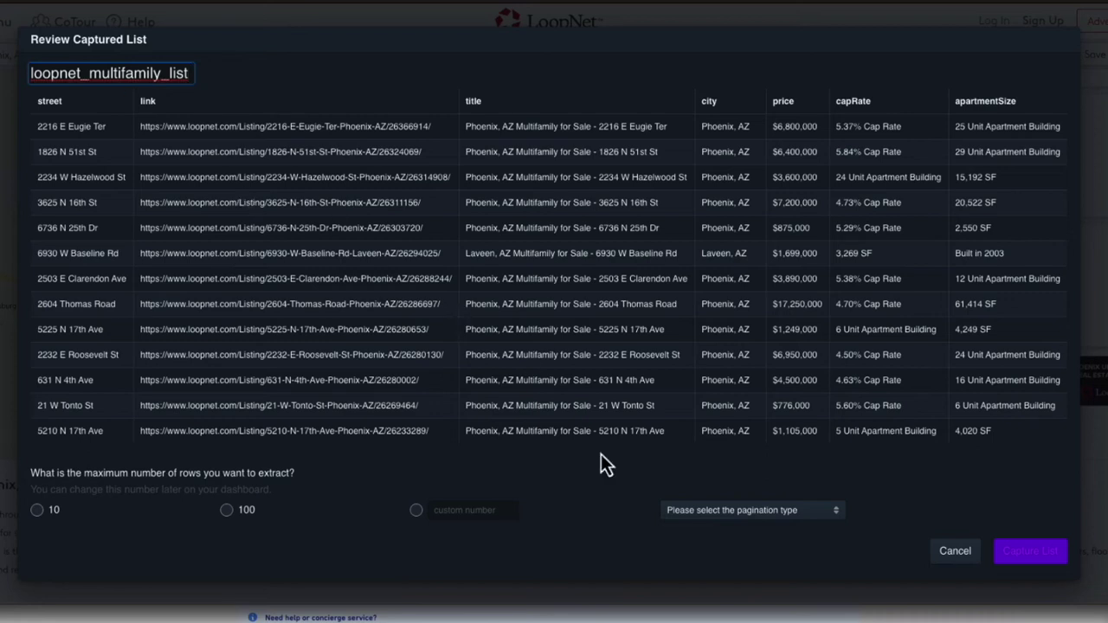
pyautogui.click(711, 511)
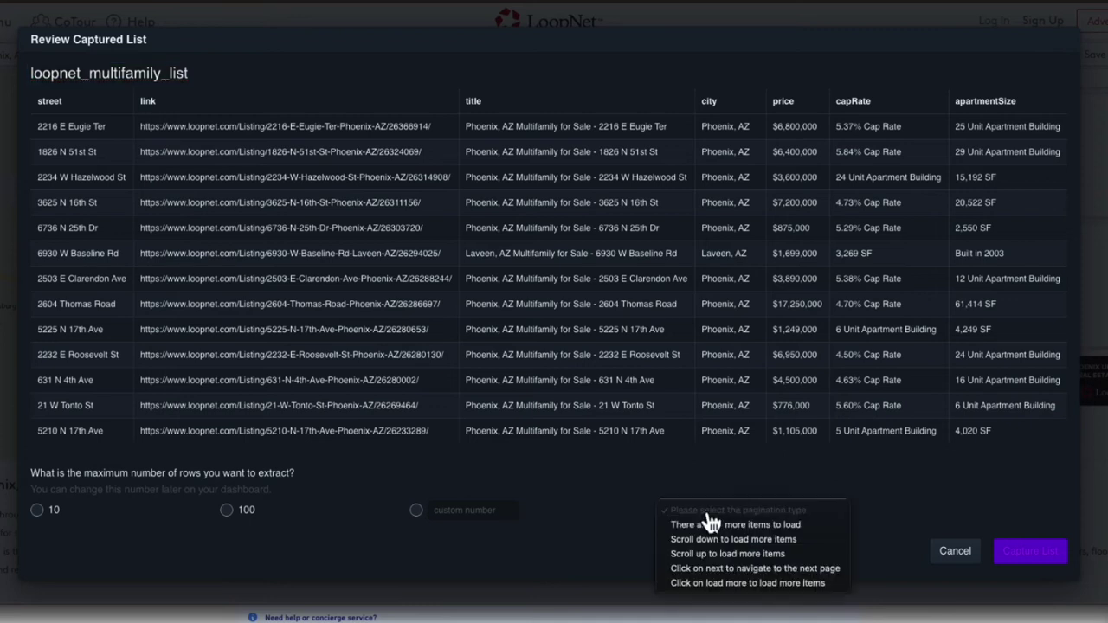
pyautogui.click(776, 571)
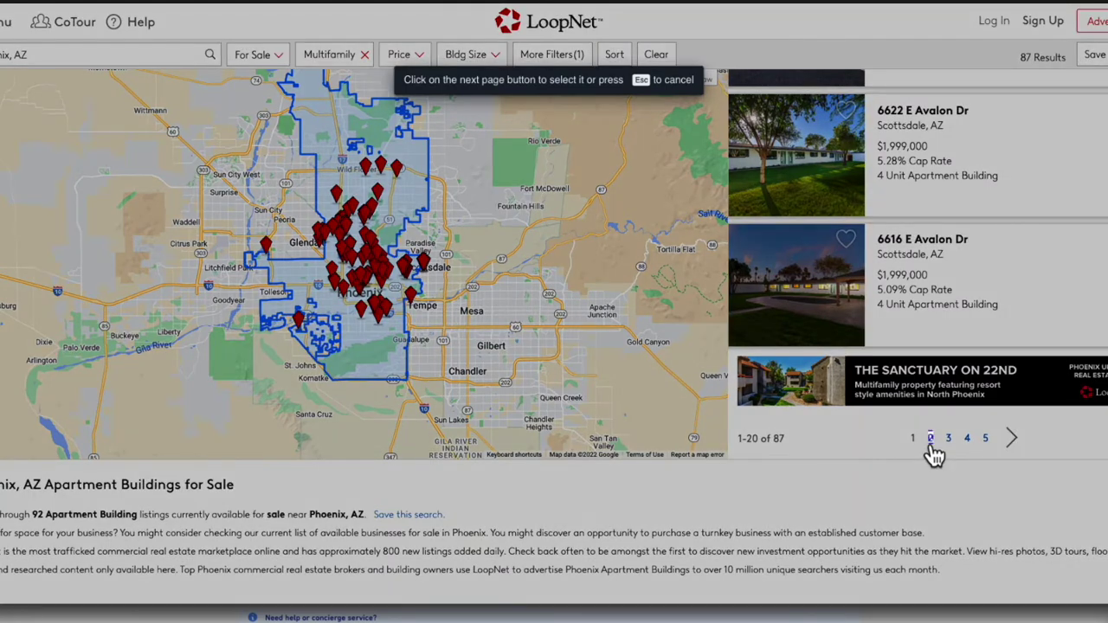
pyautogui.click(931, 440)
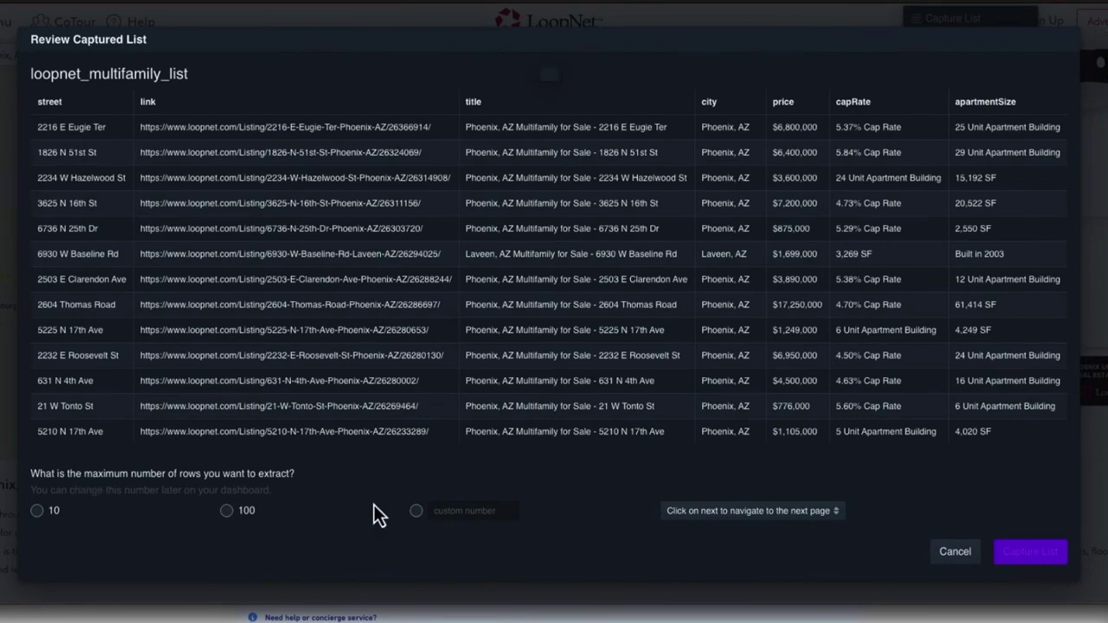
# Limit the capture to a custom maximum of 40 rows and capture the list
pyautogui.click(416, 510)
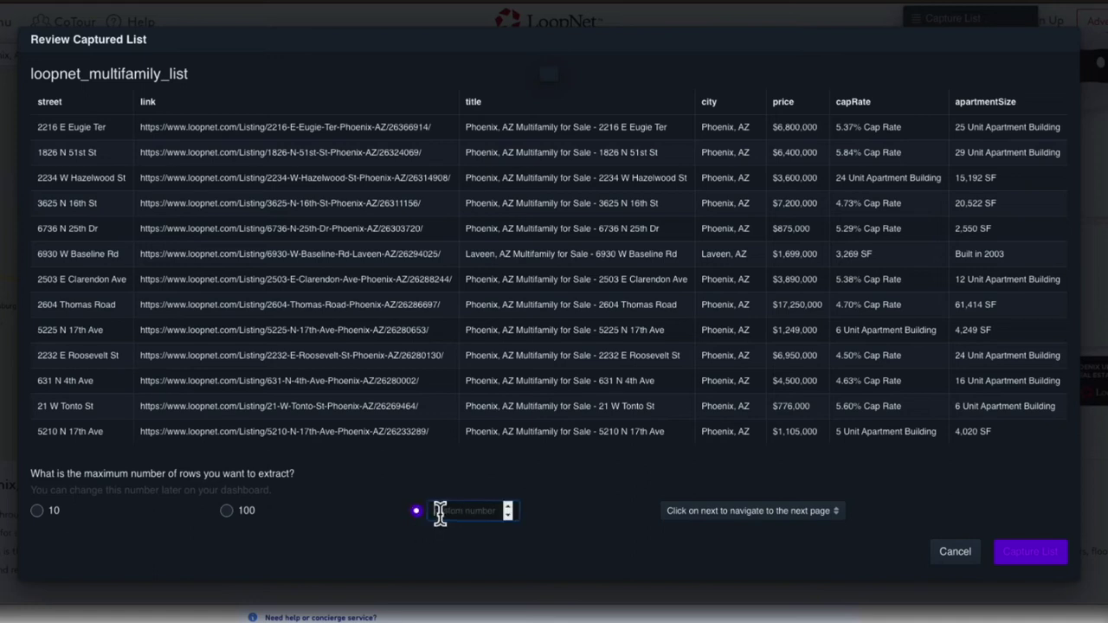
pyautogui.write('40')
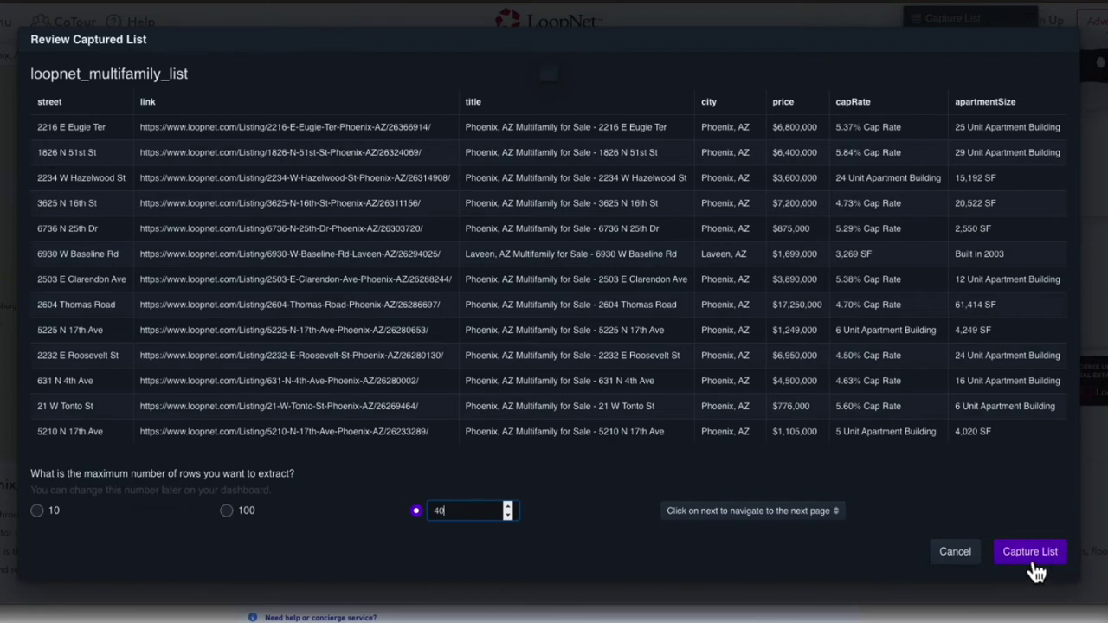
pyautogui.click(1025, 552)
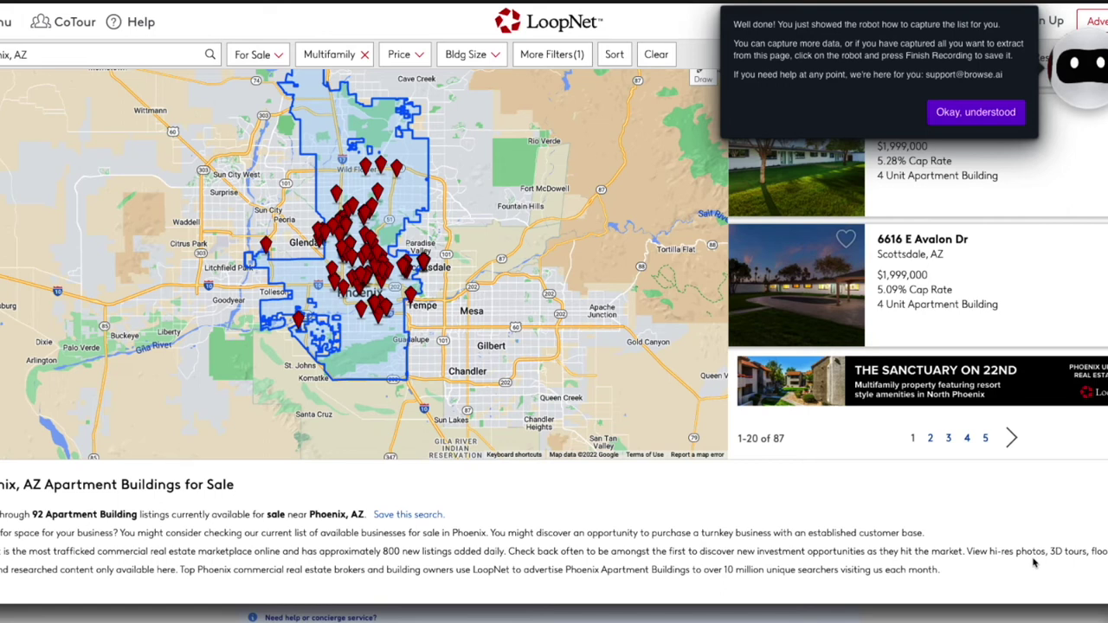
# Dismiss the success message and finish recording the robot
pyautogui.click(982, 120)
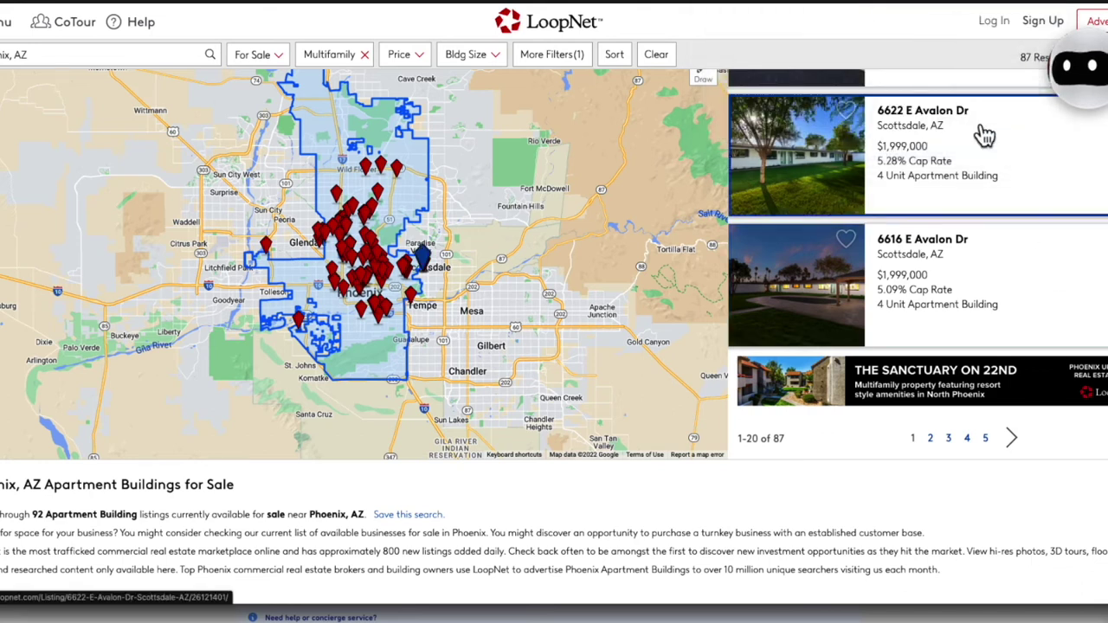
pyautogui.click(1087, 99)
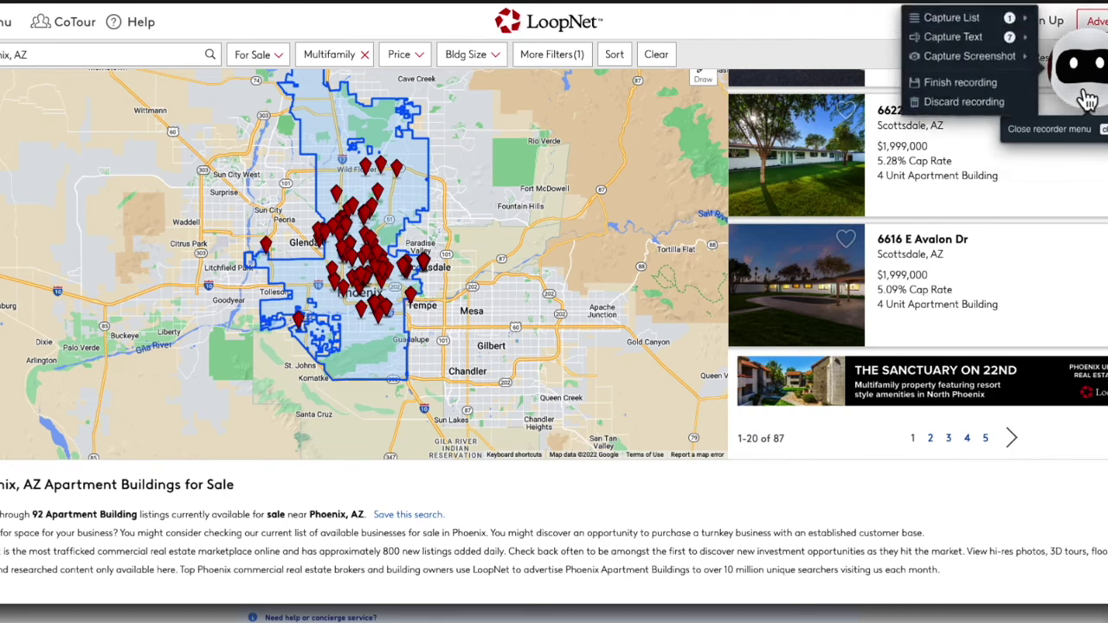
pyautogui.click(985, 86)
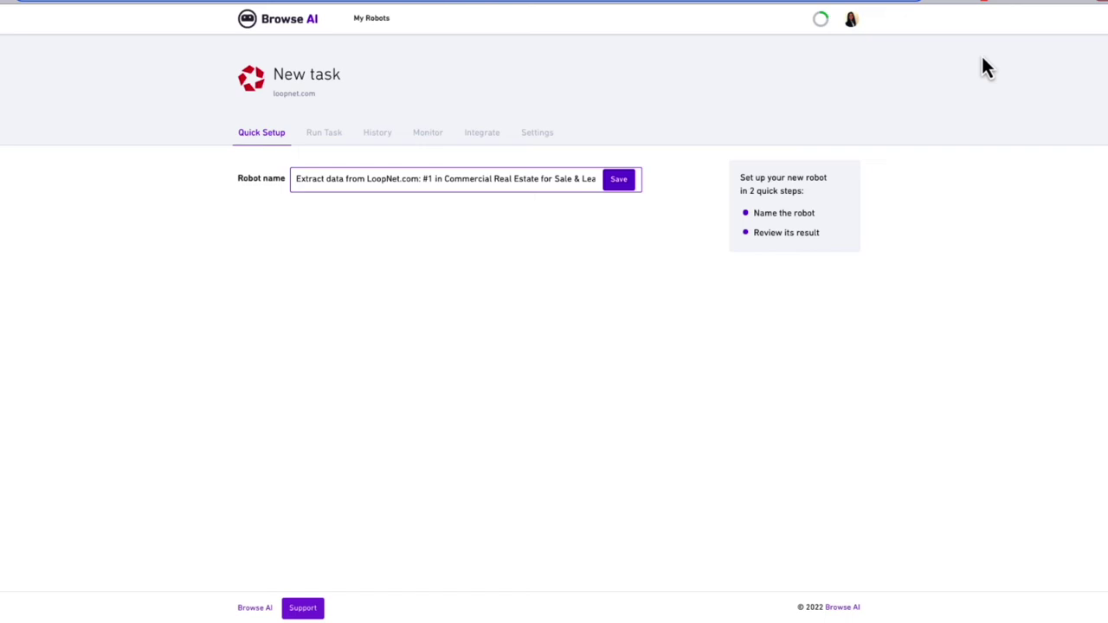
# Save the robot's suggested name to show the 40 extracted listings for review
pyautogui.click(619, 183)
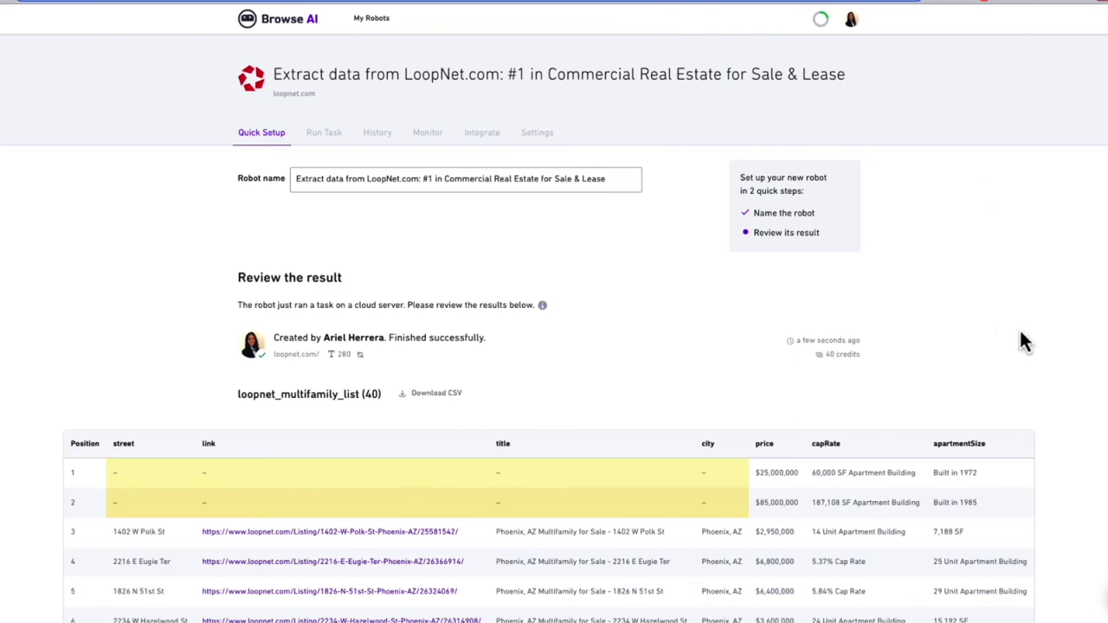
# Review the 40 sample rows and the Steps list, then approve them with 'Yes, looks good'
pyautogui.scroll(-3, 1080, 409)
pyautogui.scroll(-1, 1080, 408)
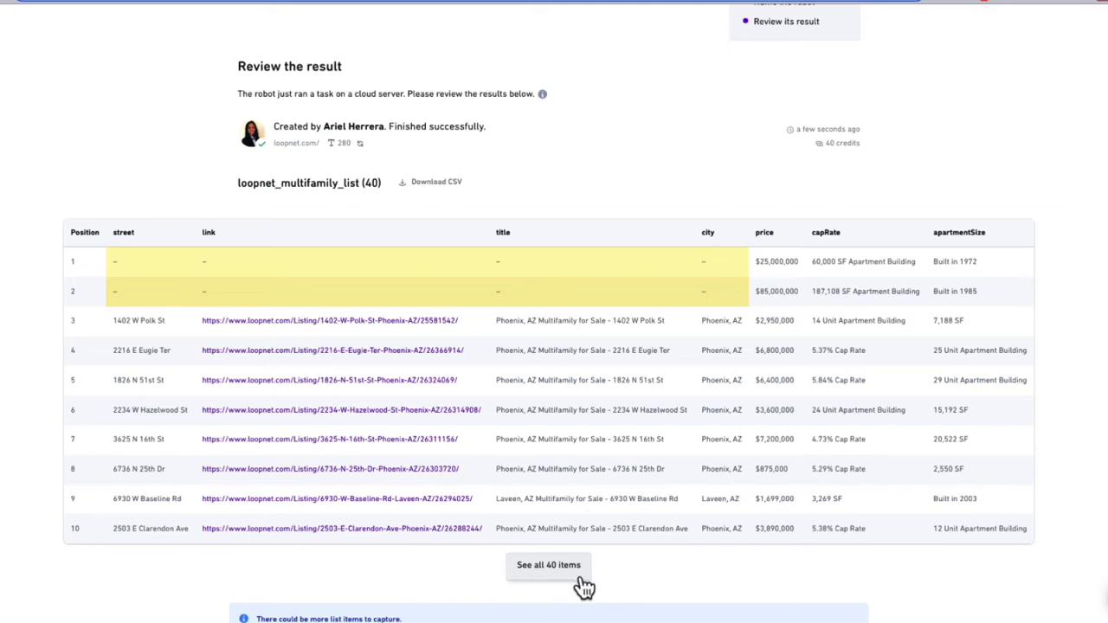
pyautogui.scroll(-5, 907, 574)
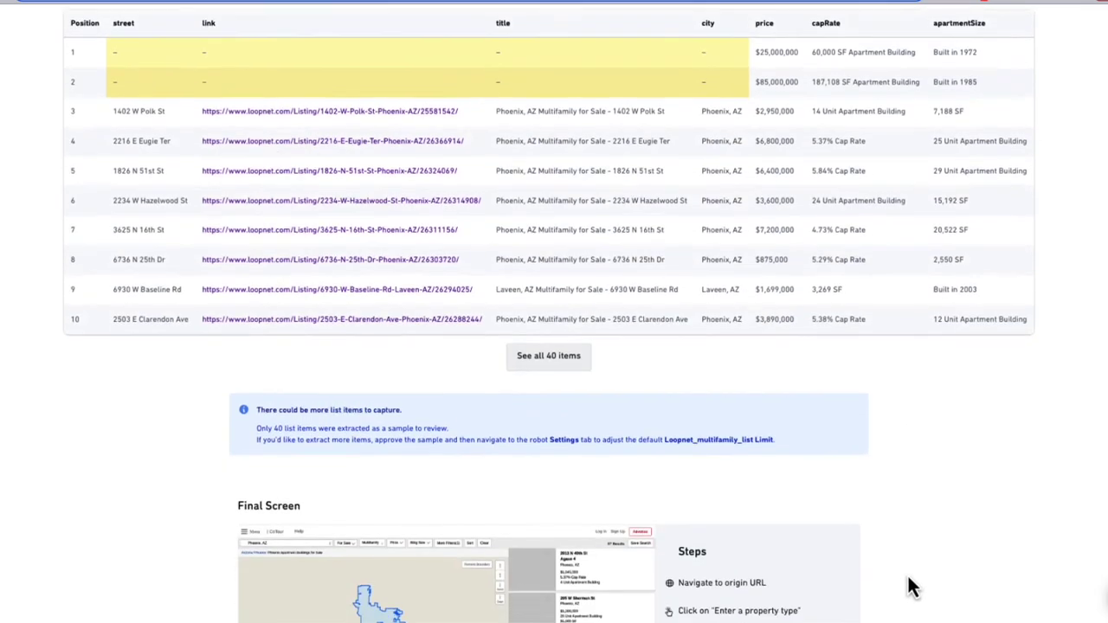
pyautogui.scroll(-1, 907, 587)
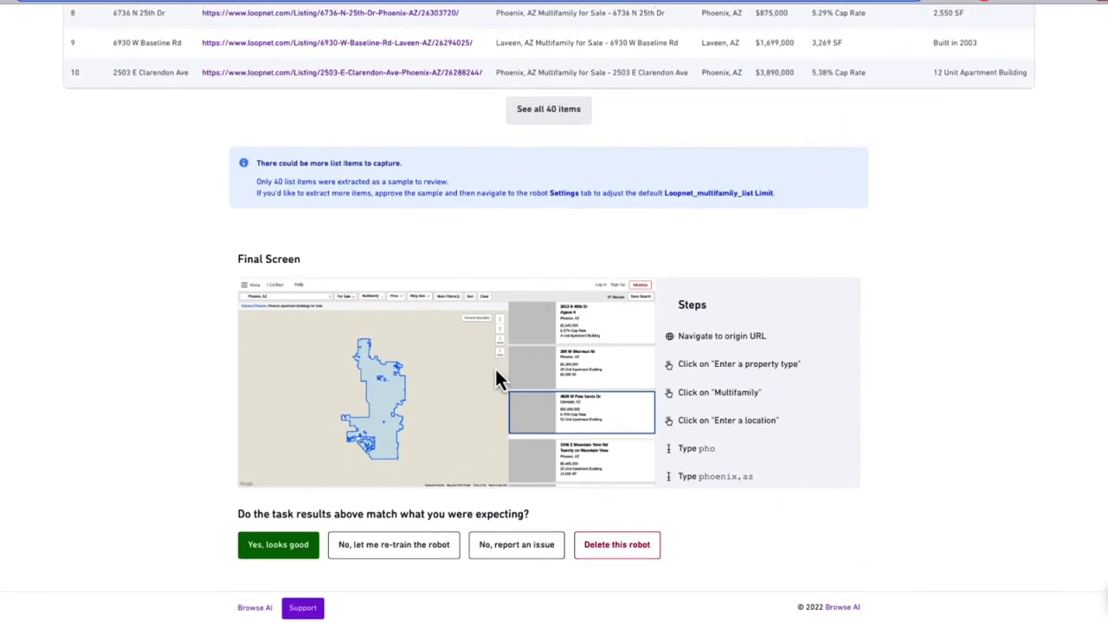
pyautogui.scroll(-3, 753, 443)
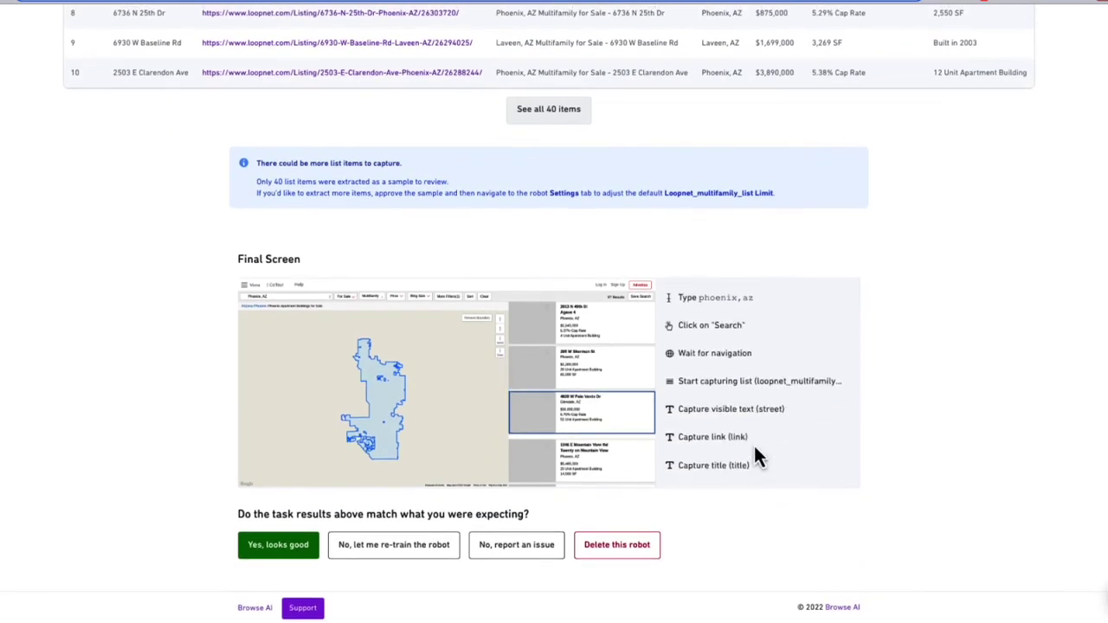
pyautogui.scroll(-2, 754, 443)
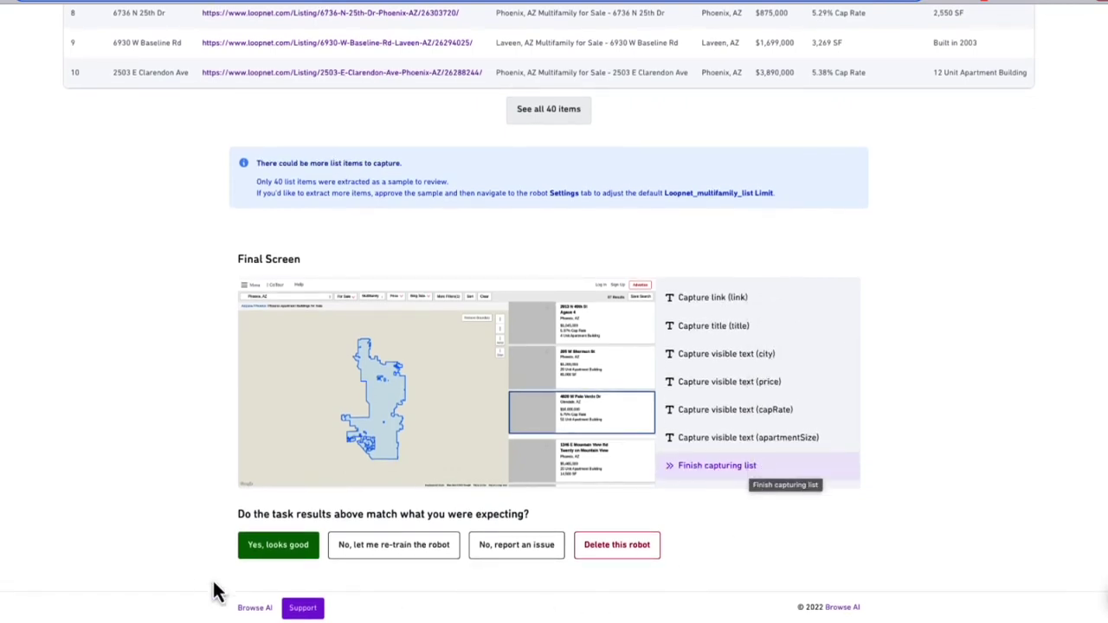
pyautogui.click(269, 559)
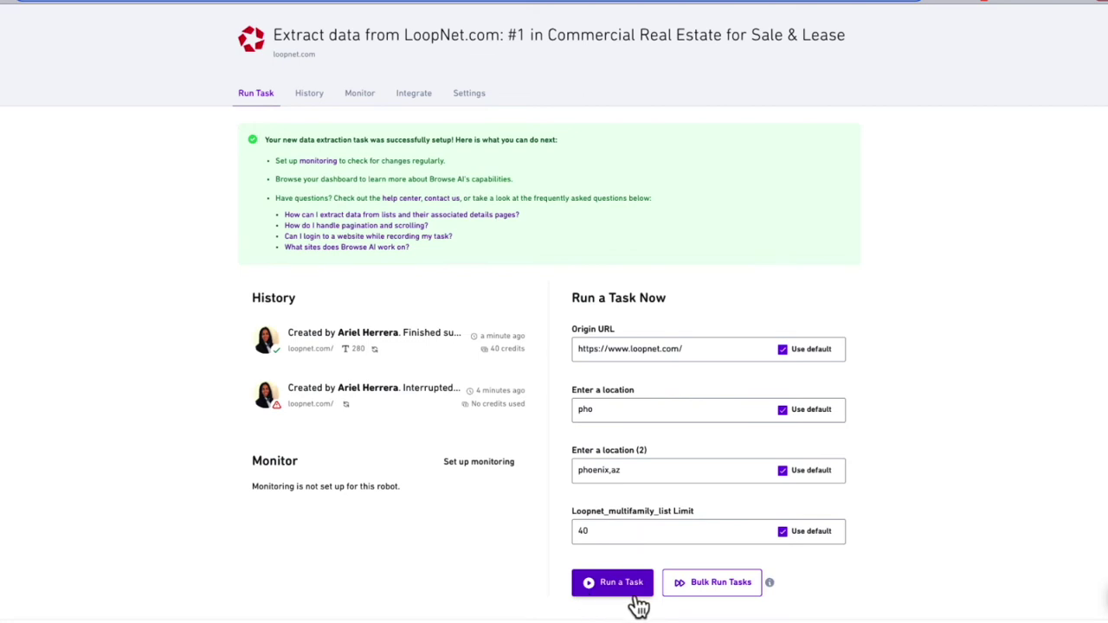
# Open the successful run's data table from History, then view the empty Monitor page
pyautogui.scroll(1, 900, 357)
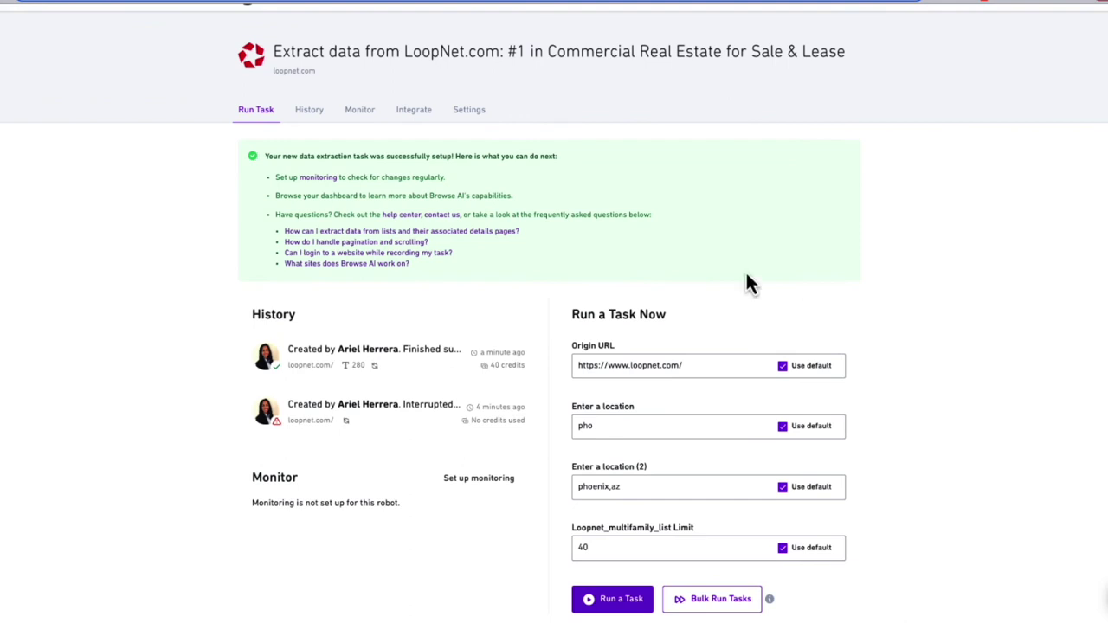
pyautogui.click(309, 111)
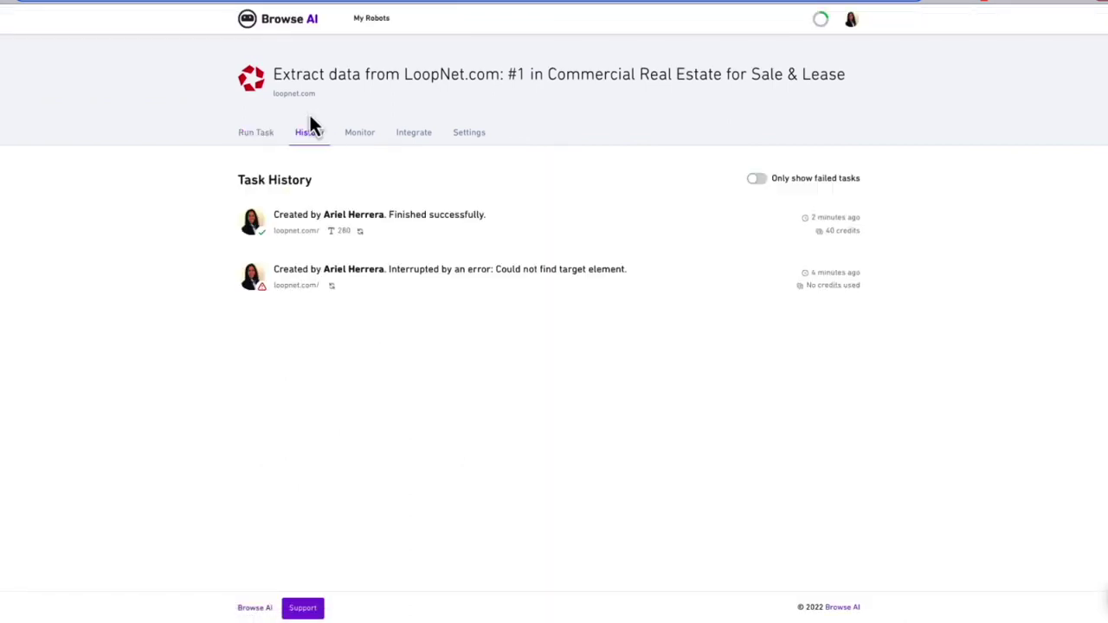
pyautogui.click(398, 236)
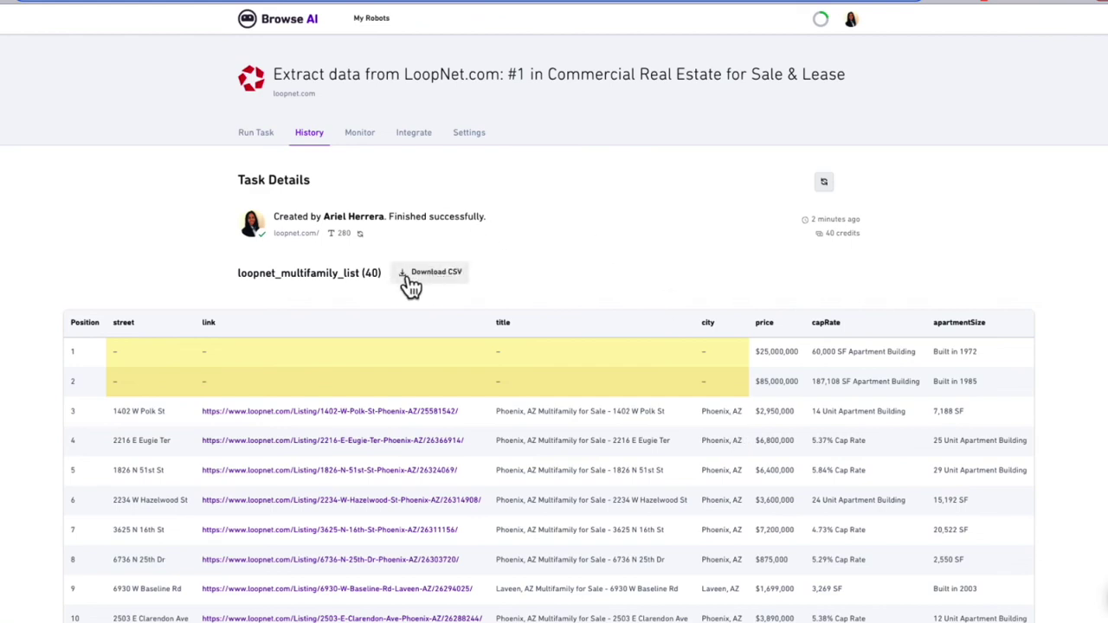
pyautogui.click(359, 137)
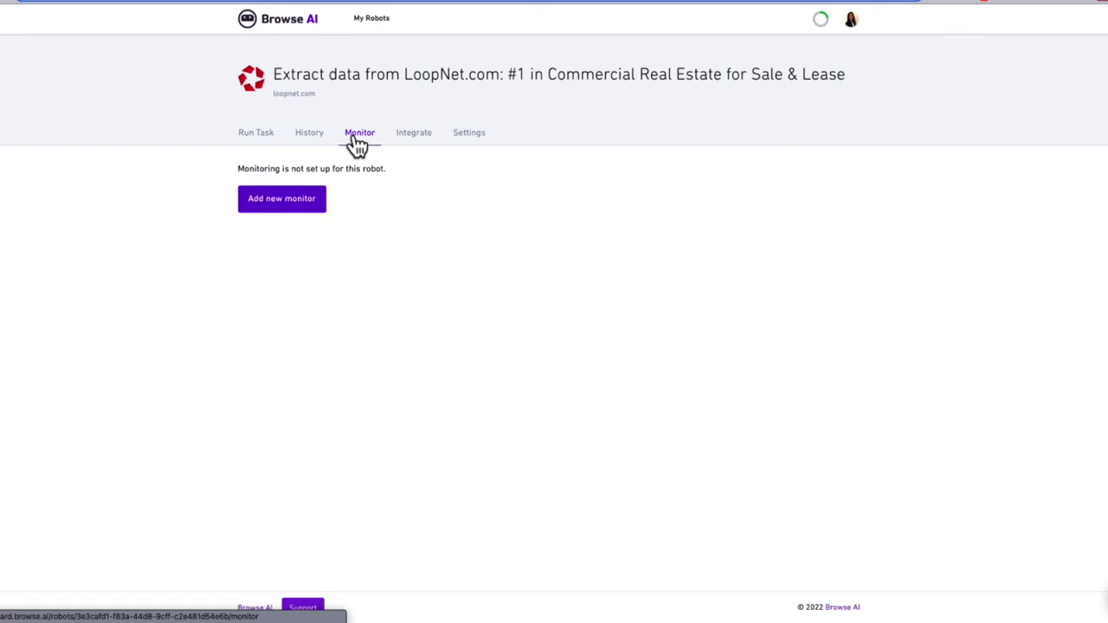
# Show the robot's Integrate options, including Google Sheets, Zapier and Webhooks
pyautogui.click(410, 154)
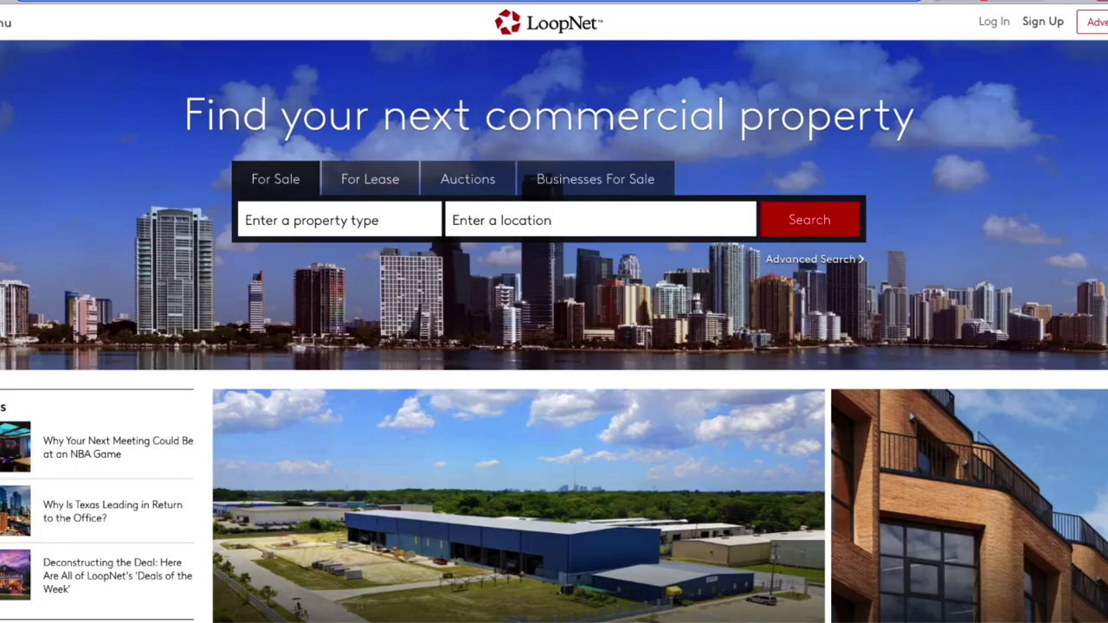
# Search LoopNet for Multifamily properties with Phoenix as the location
pyautogui.click(366, 217)
pyautogui.click(291, 469)
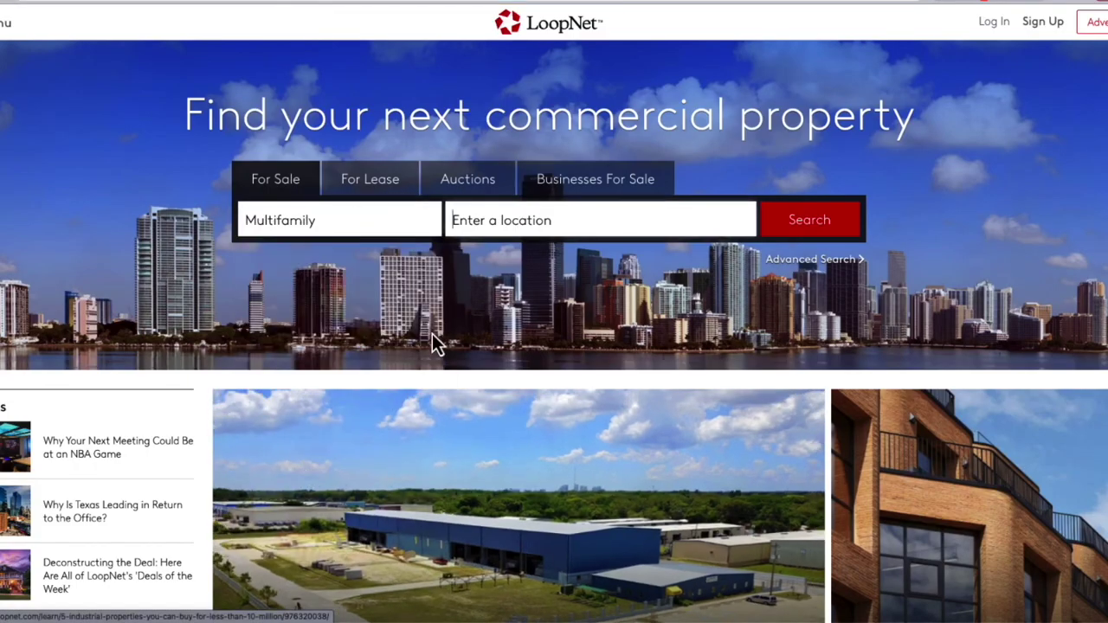
pyautogui.click(512, 220)
pyautogui.write('p')
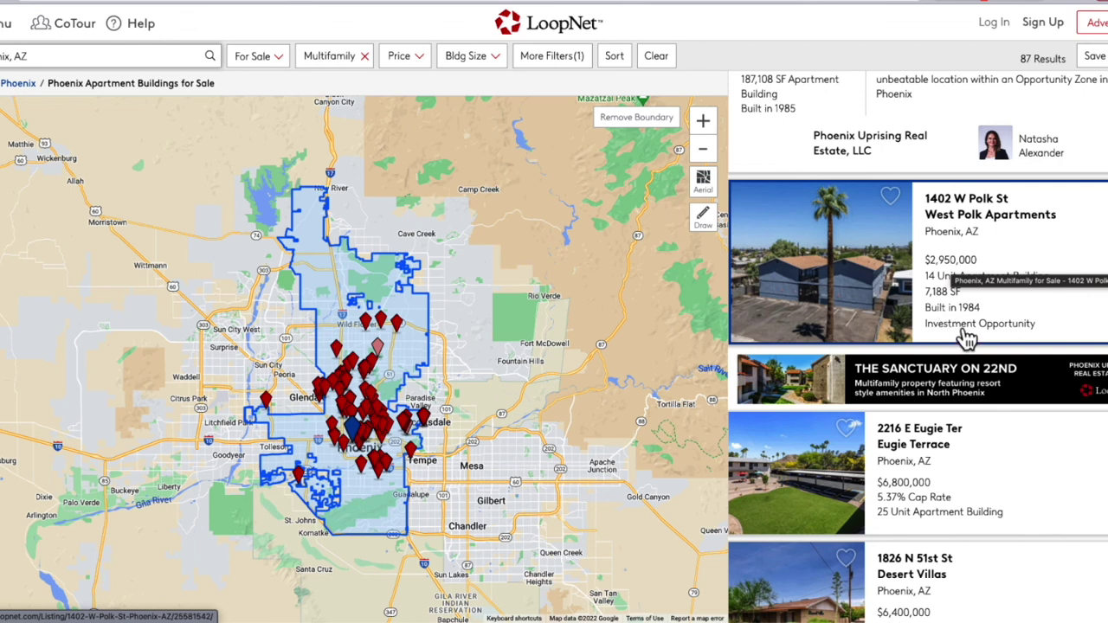
# Open the West Polk Apartments listing at 1402 W Polk St and scroll through its property facts
pyautogui.click(975, 234)
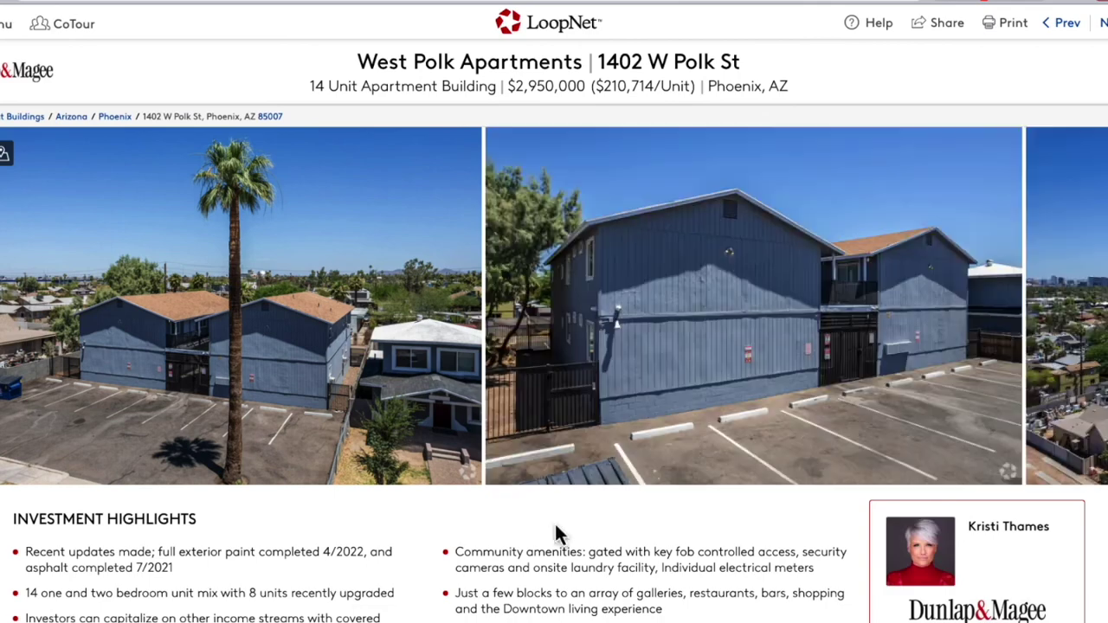
pyautogui.scroll(-2, 511, 551)
pyautogui.scroll(-1, 511, 551)
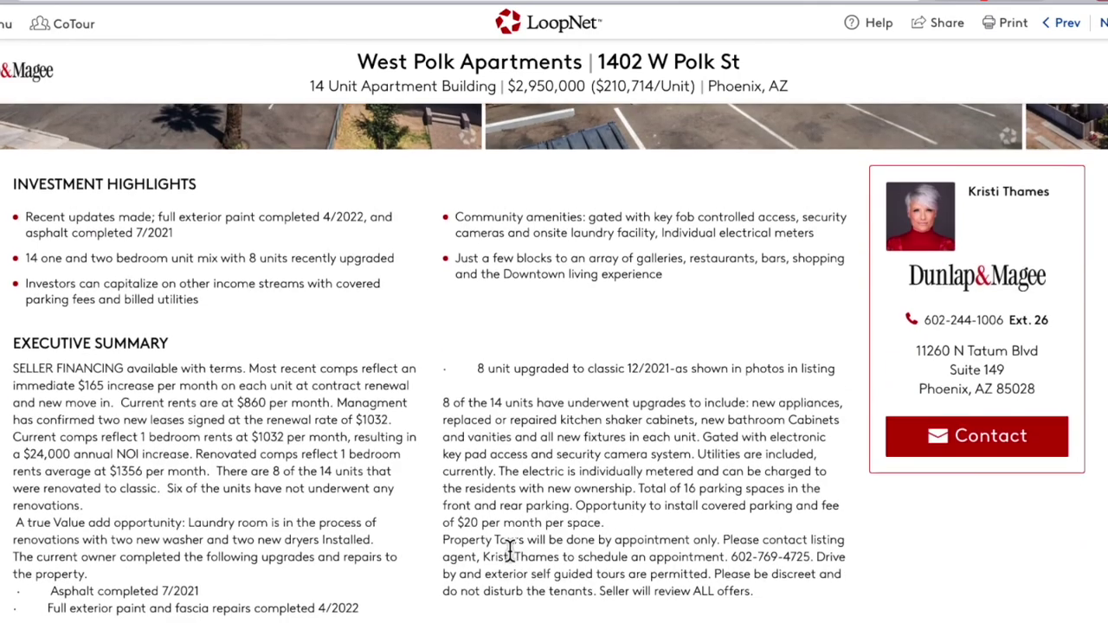
pyautogui.scroll(-3, 511, 551)
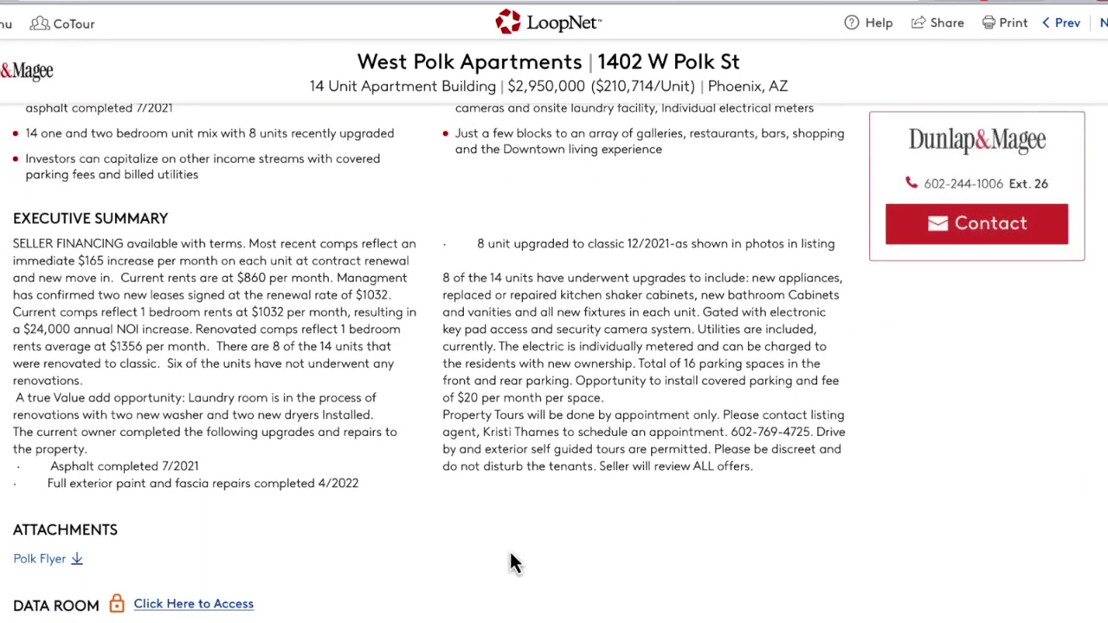
pyautogui.scroll(-3, 511, 561)
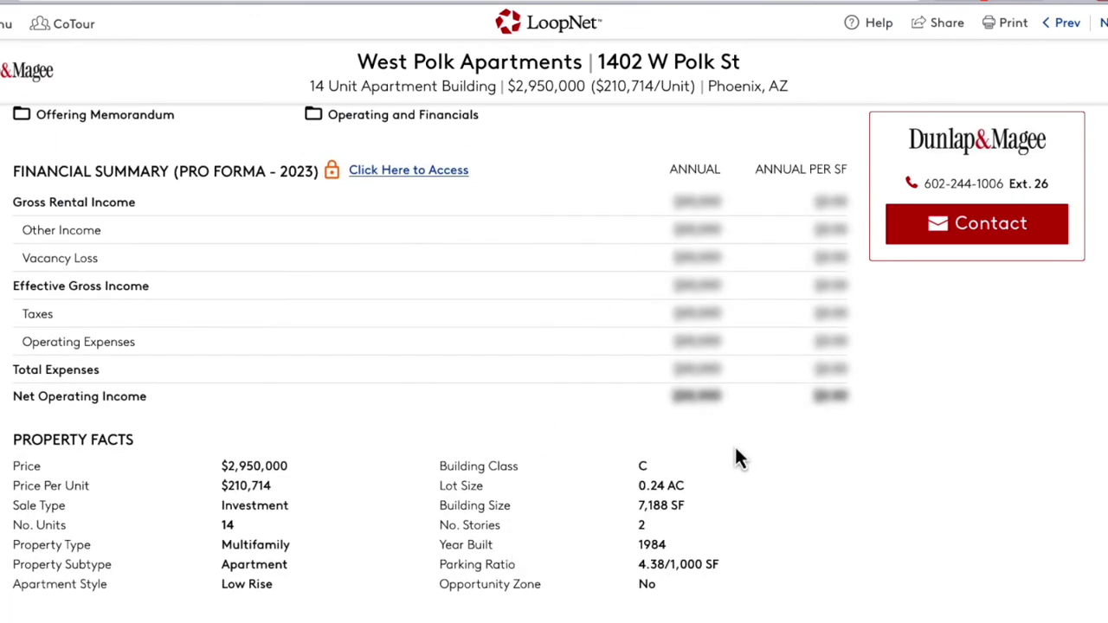
pyautogui.scroll(-2, 653, 503)
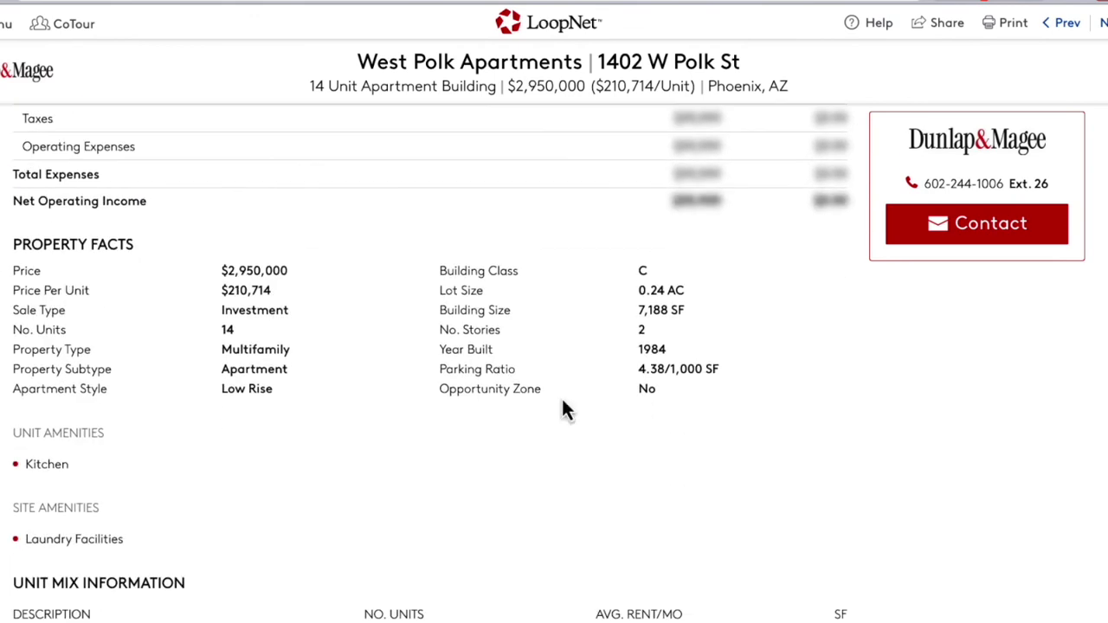